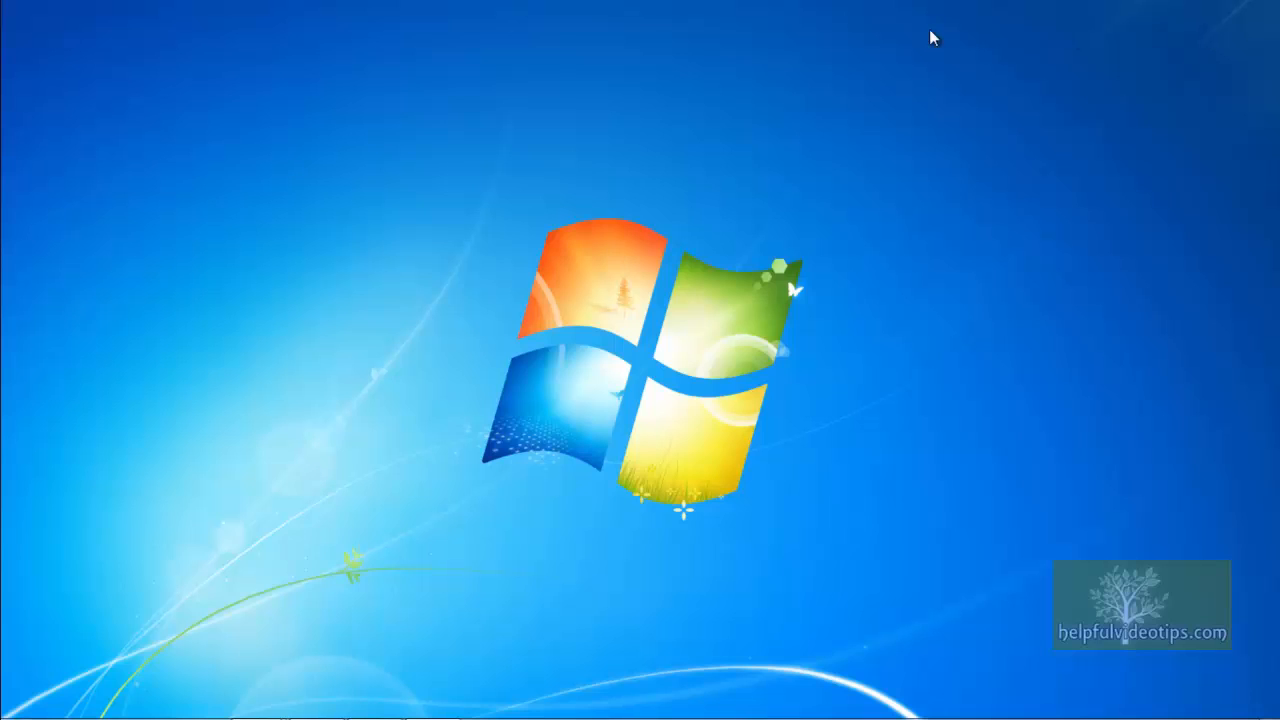
# - Search the Windows 7 Start menu for msconfig and launch msconfig.exe
pyautogui.moveTo(30, 708)
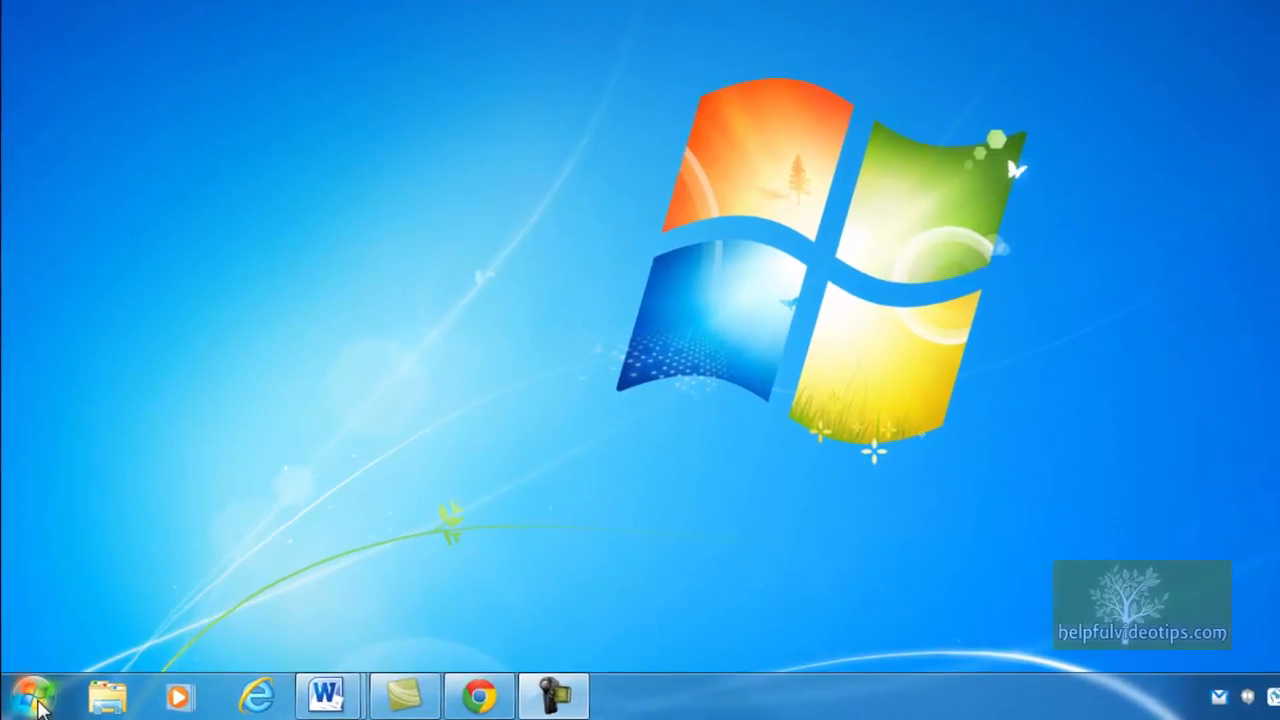
pyautogui.click(28, 704)
pyautogui.write('mscon')
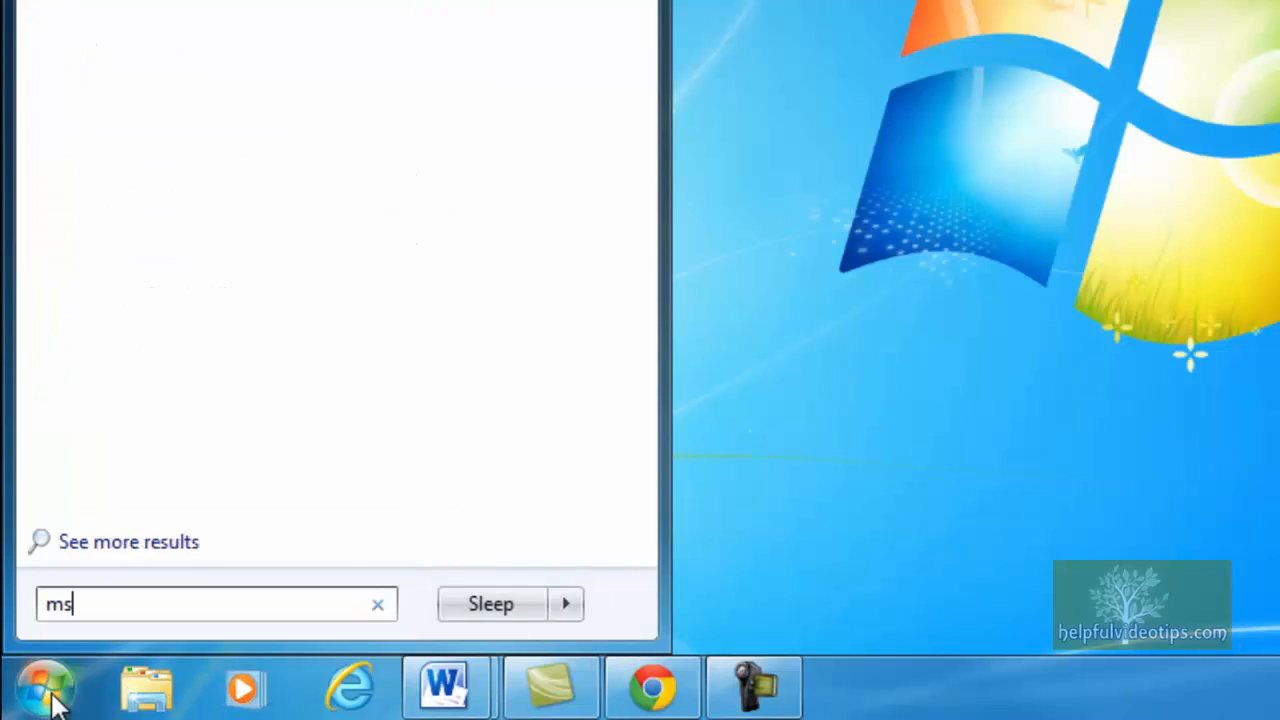
pyautogui.write('fig')
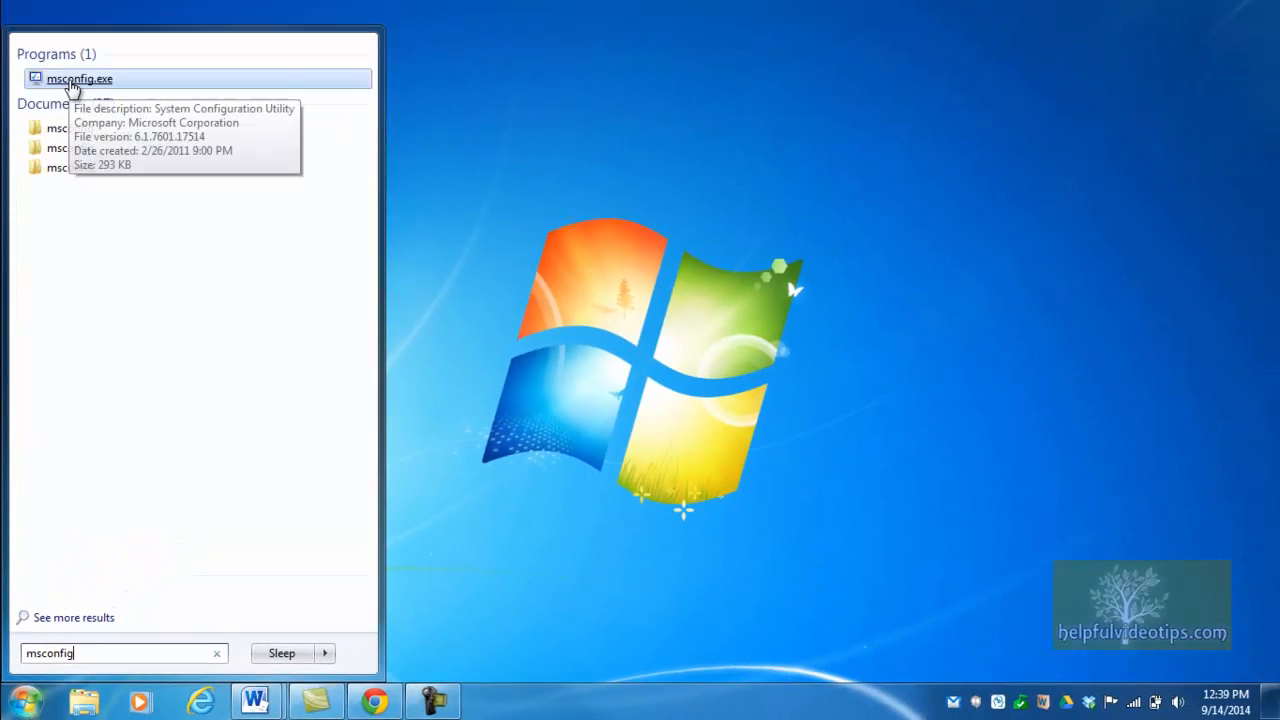
pyautogui.click(77, 80)
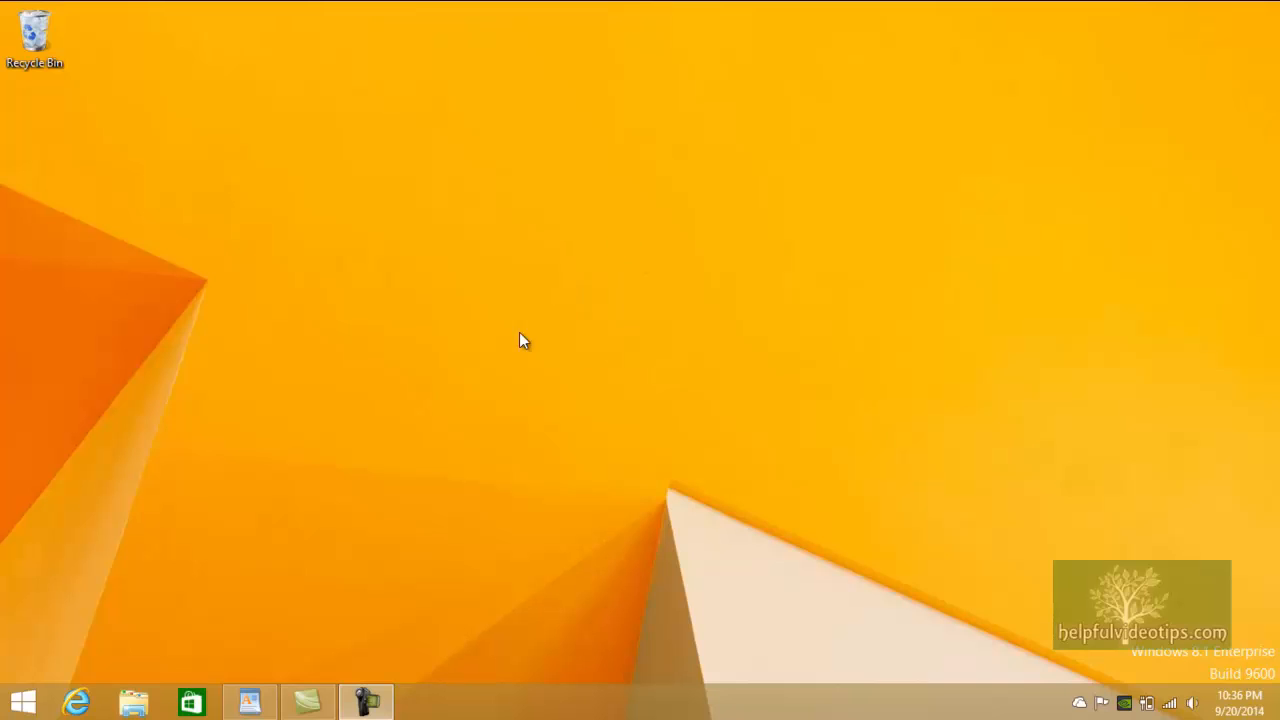
# - On the Windows 8.1 desktop, launch msconfig through the Run dialog and close the System Configuration window
pyautogui.click(22, 702)
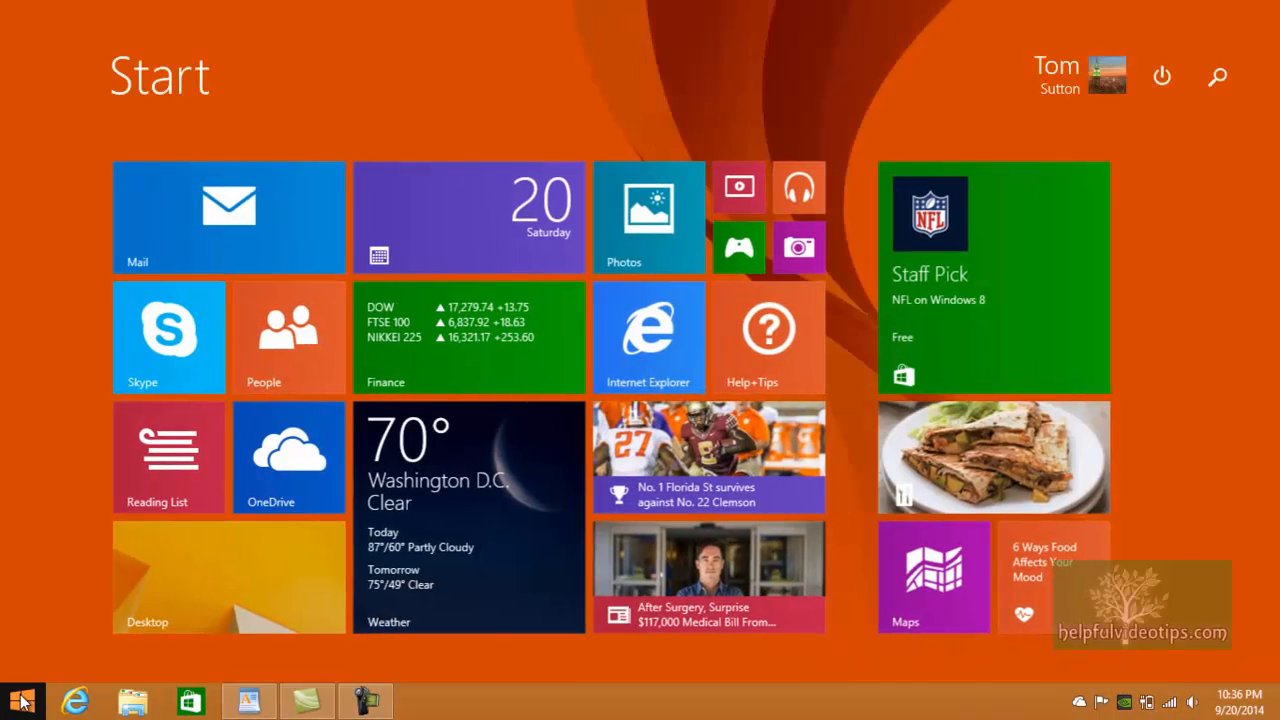
pyautogui.click(22, 702)
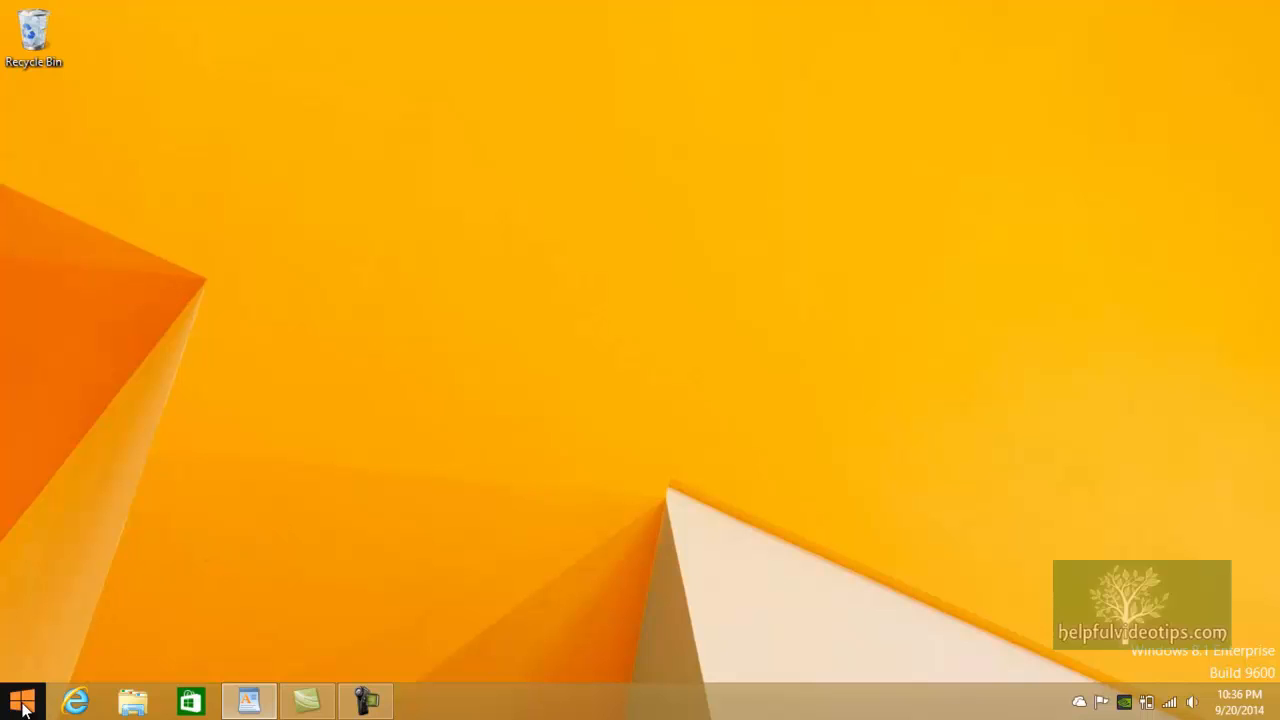
pyautogui.rightClick(24, 708)
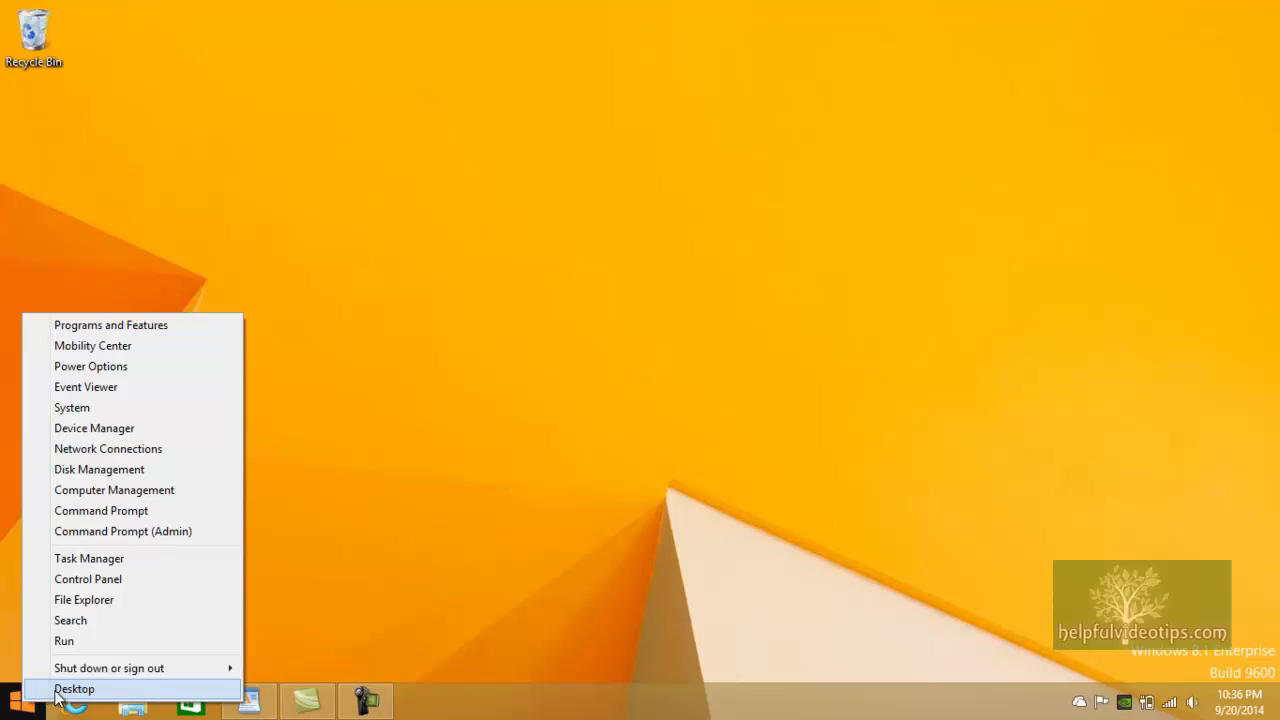
pyautogui.click(95, 643)
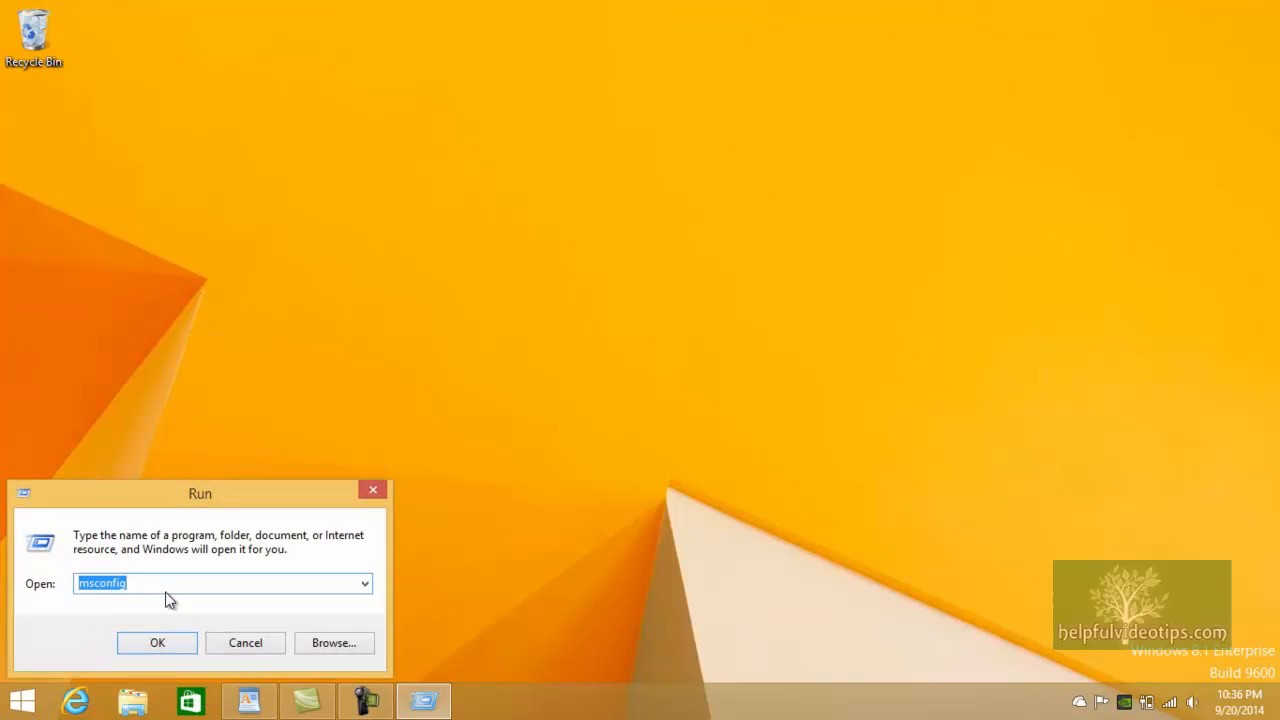
pyautogui.click(158, 645)
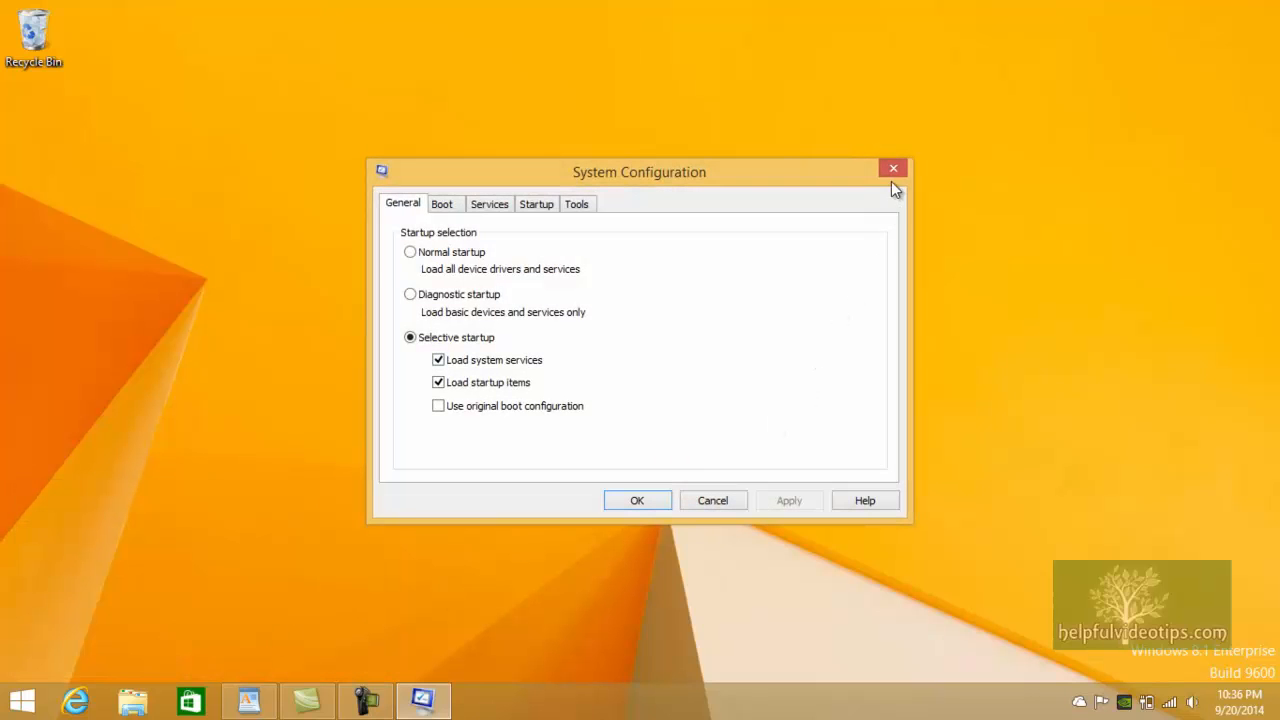
pyautogui.click(895, 169)
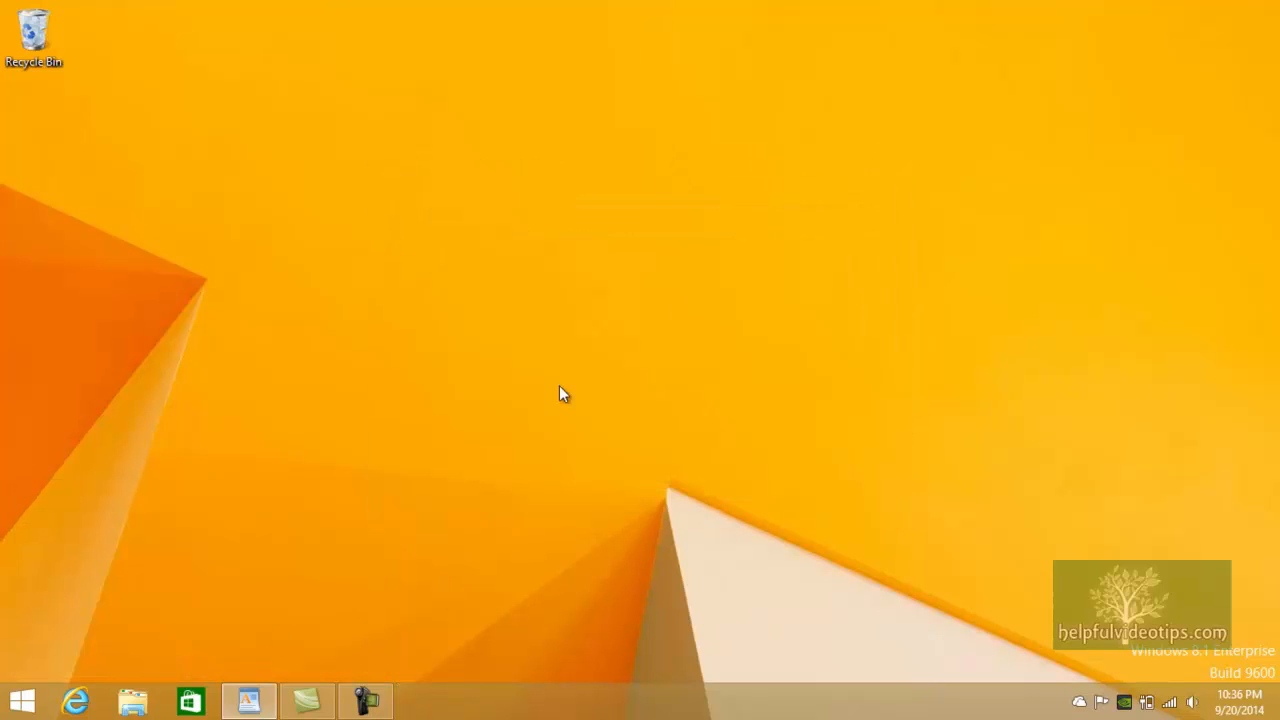
# - Search for msconfig from the Windows 8.1 Start screen and launch it
pyautogui.click(21, 706)
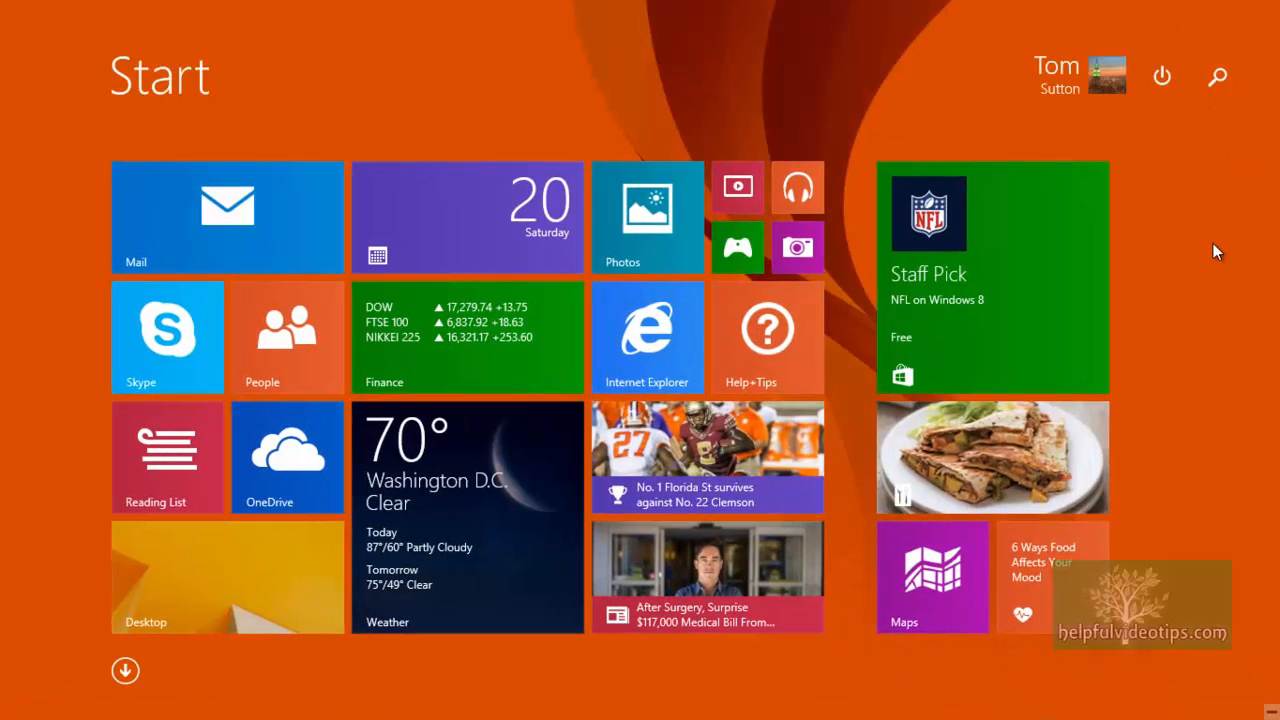
pyautogui.write('ms')
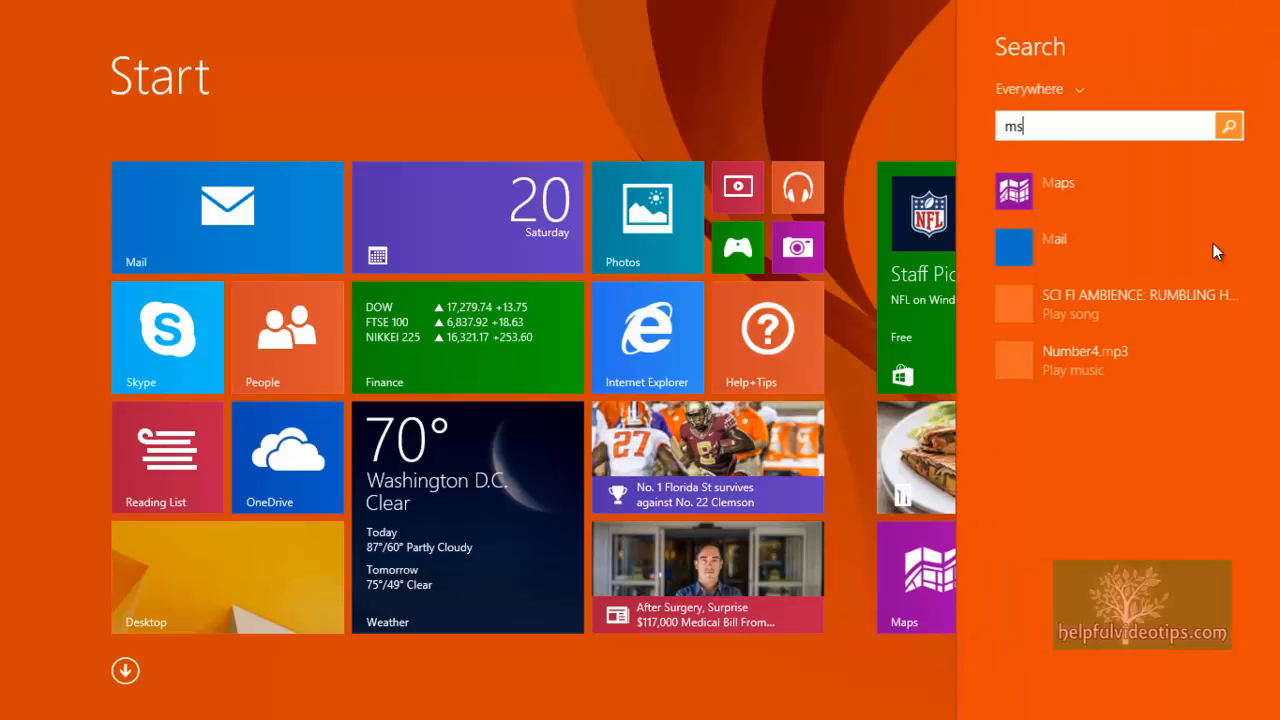
pyautogui.write('config')
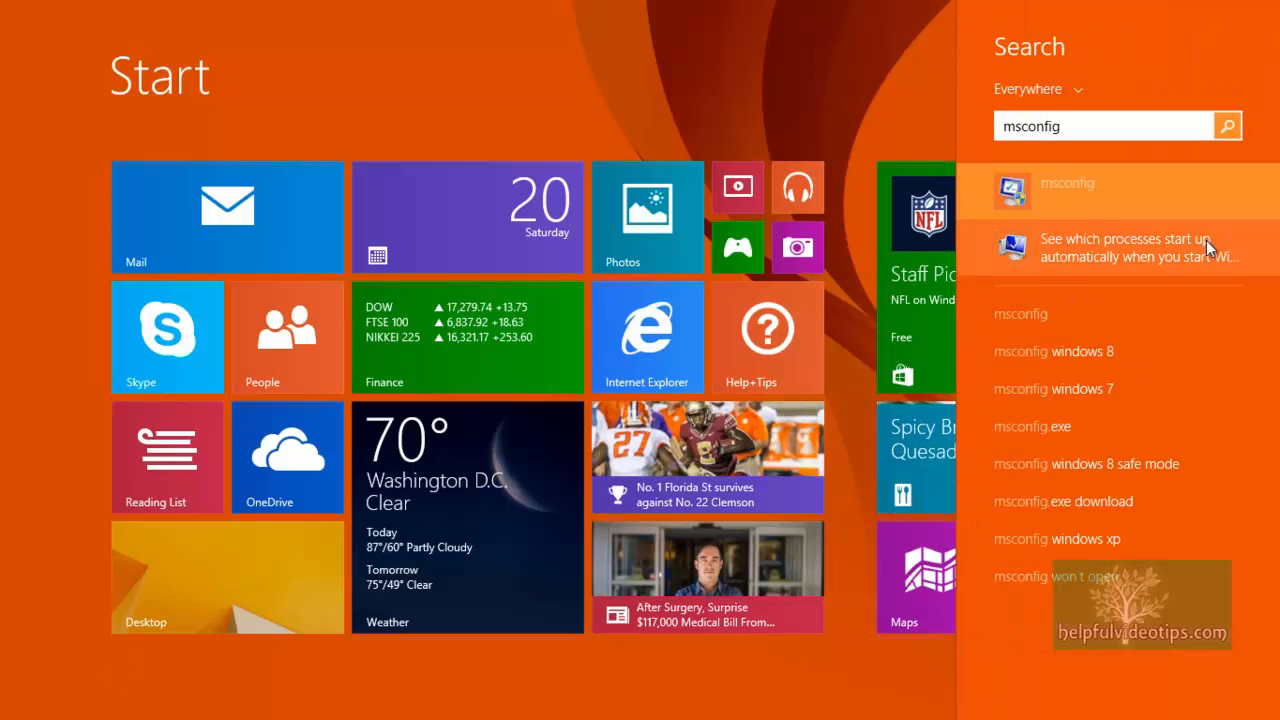
pyautogui.click(1069, 183)
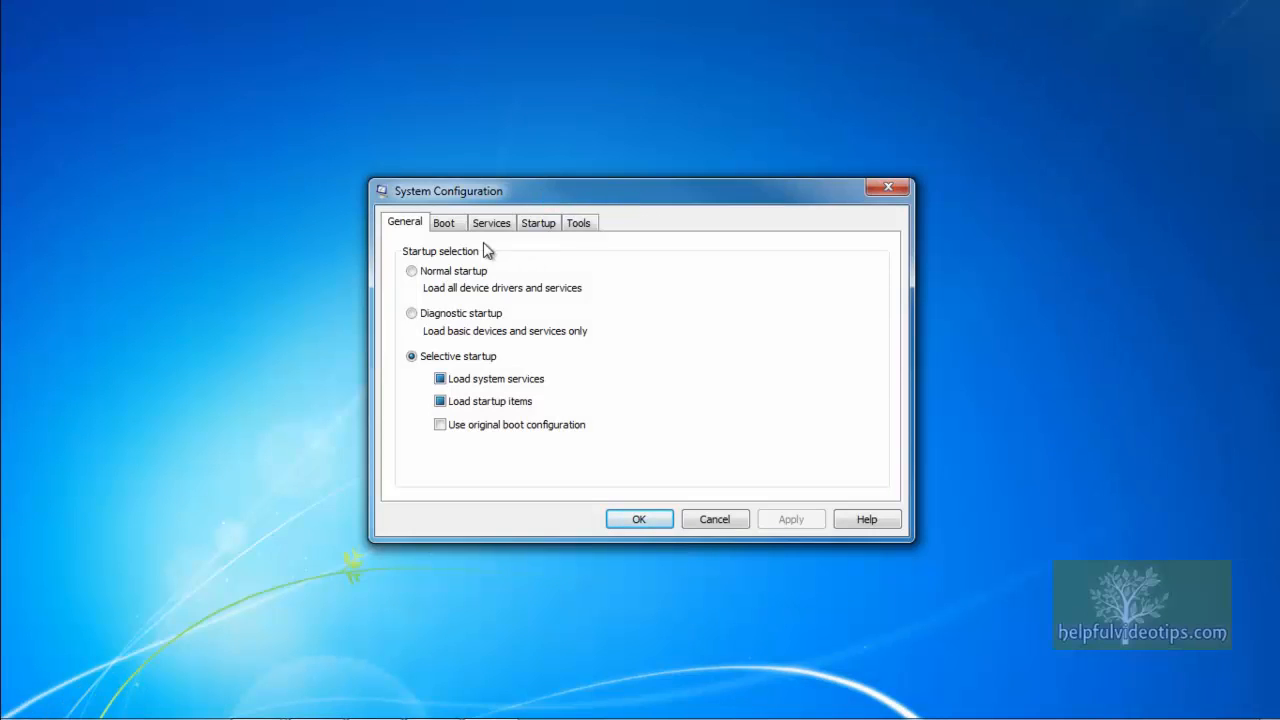
# - Look through the Boot, Services, Startup and Tools settings of System Configuration on Windows 7, ending on the Startup items
pyautogui.click(444, 228)
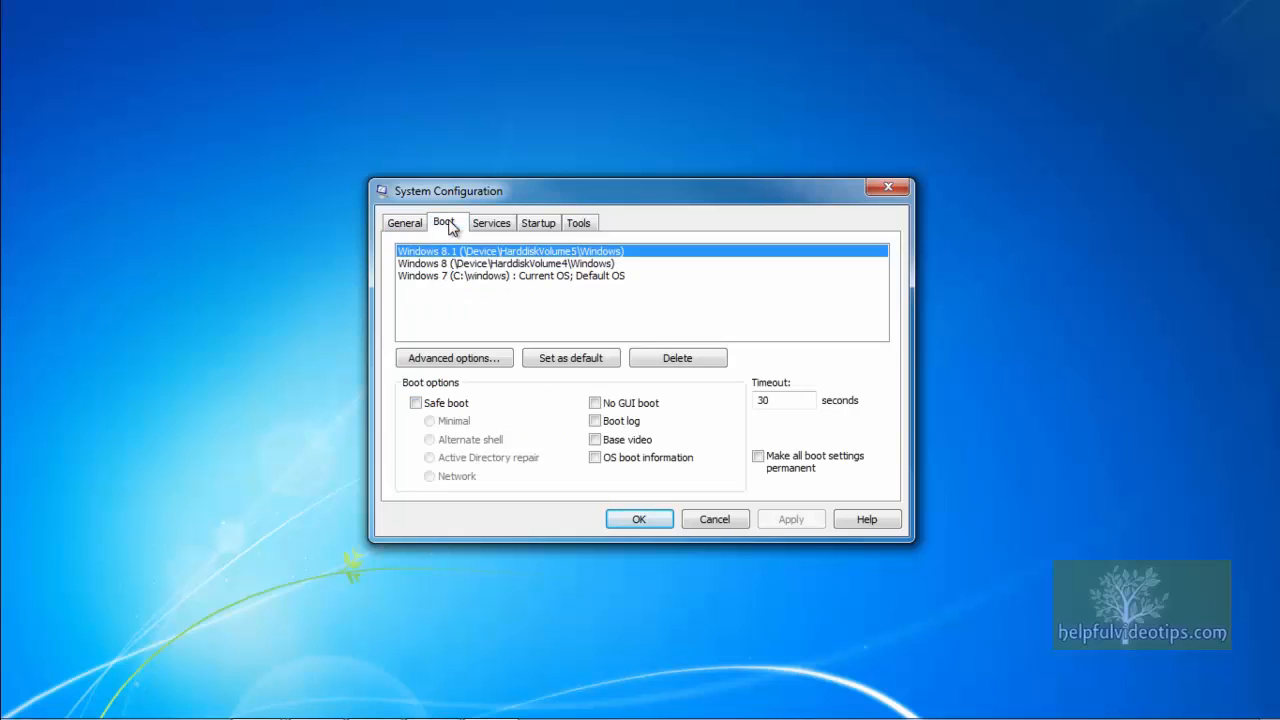
pyautogui.click(494, 227)
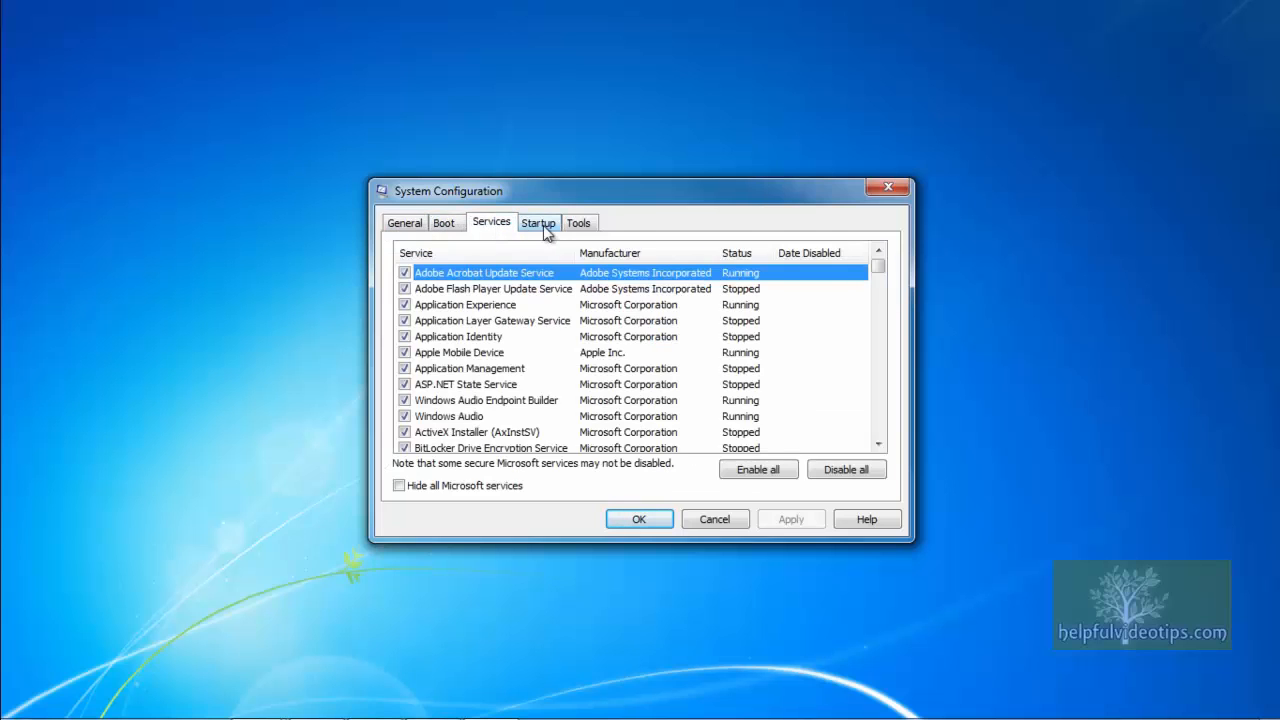
pyautogui.click(543, 225)
pyautogui.click(582, 226)
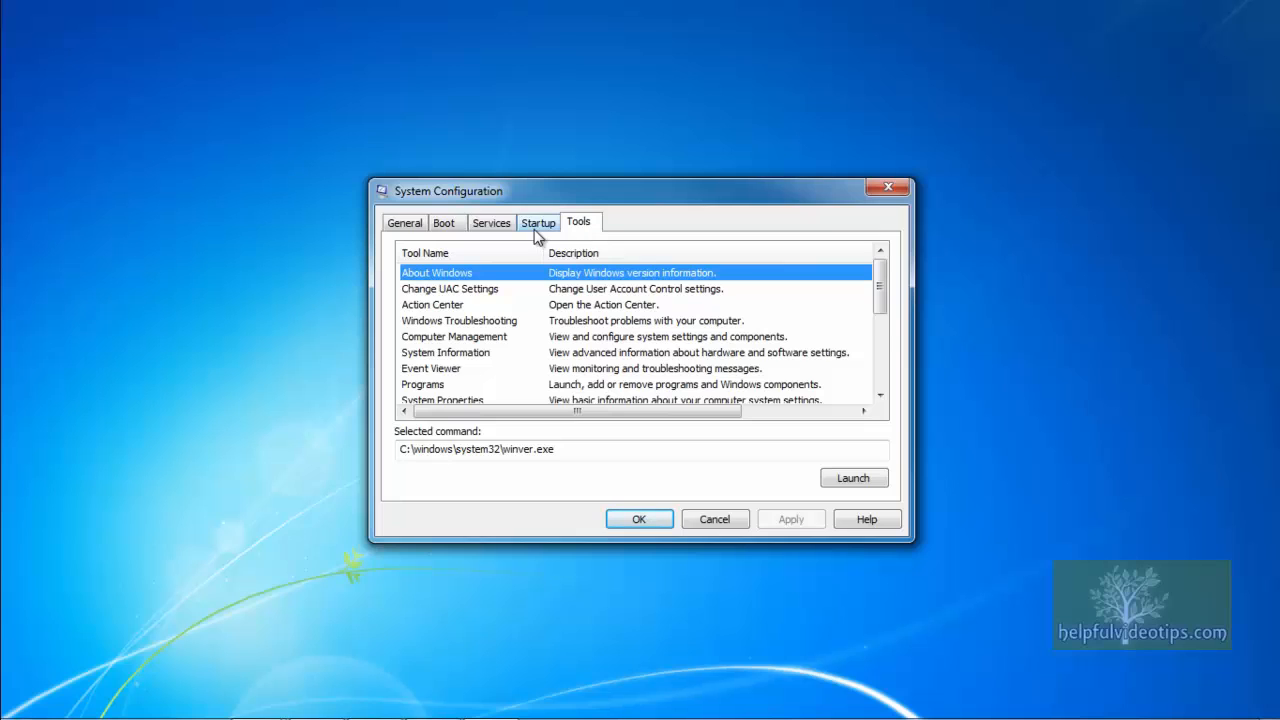
pyautogui.click(540, 230)
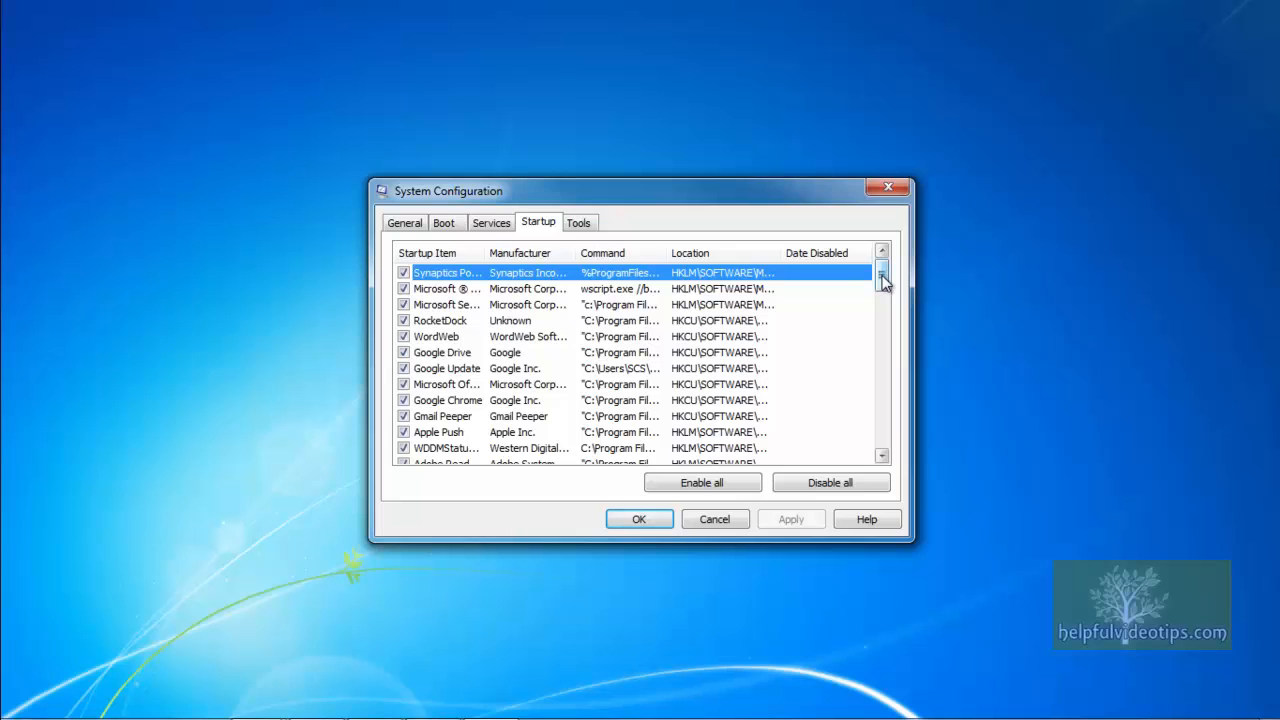
# - Widen the Startup Item column to show the full program names and select the BDRegion entry
pyautogui.moveTo(882, 282)
pyautogui.mouseDown()
pyautogui.moveTo(882, 440)
pyautogui.moveTo(882, 268)
pyautogui.mouseUp()
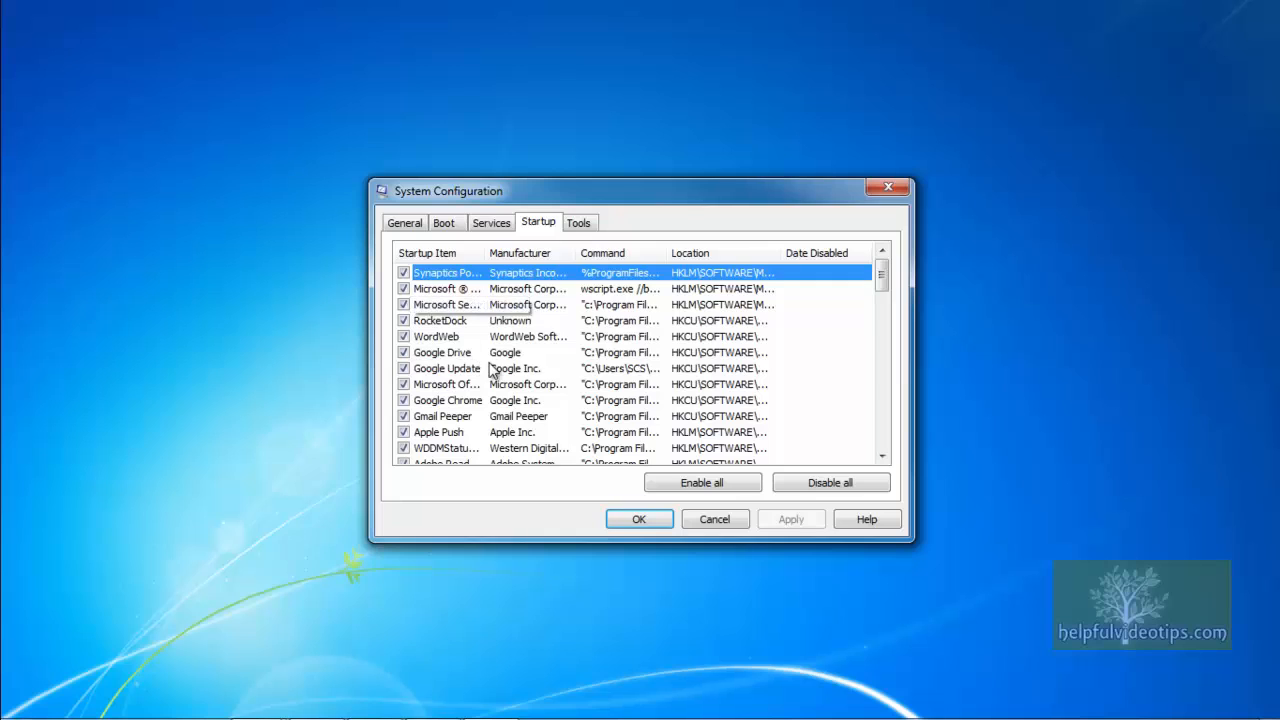
pyautogui.moveTo(486, 250); pyautogui.dragTo(553, 250)
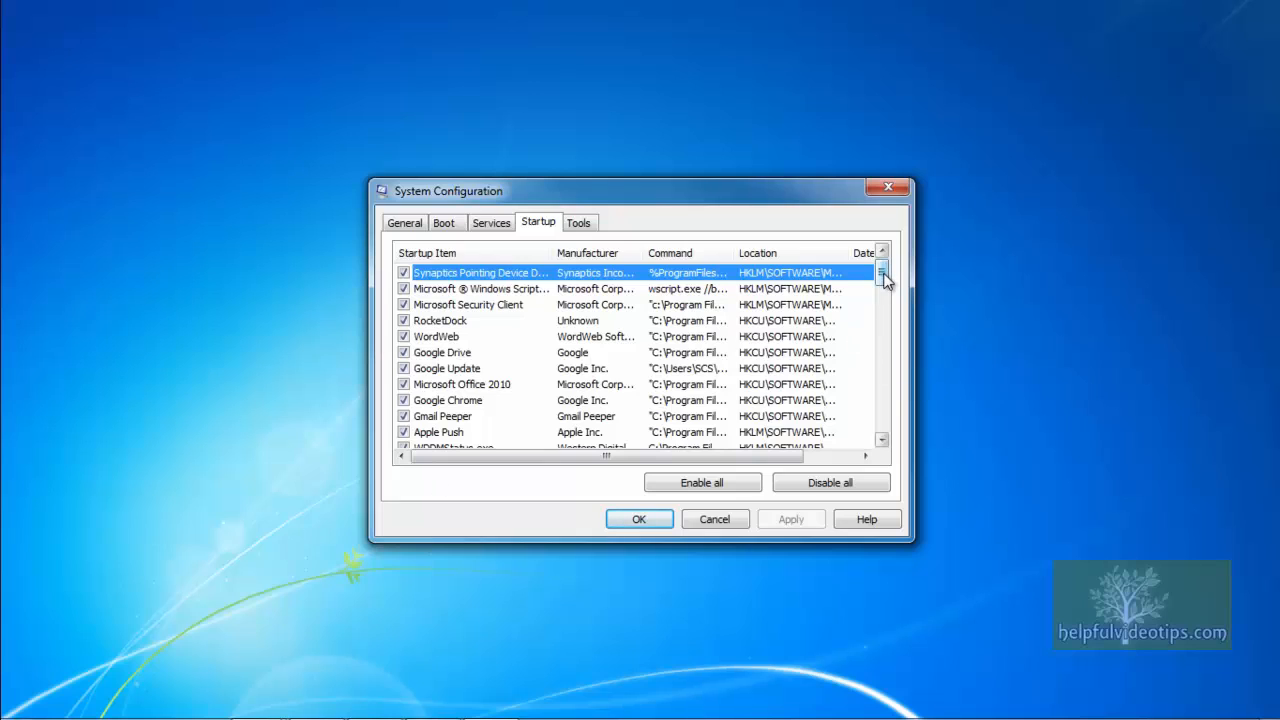
pyautogui.moveTo(884, 280); pyautogui.dragTo(886, 312)
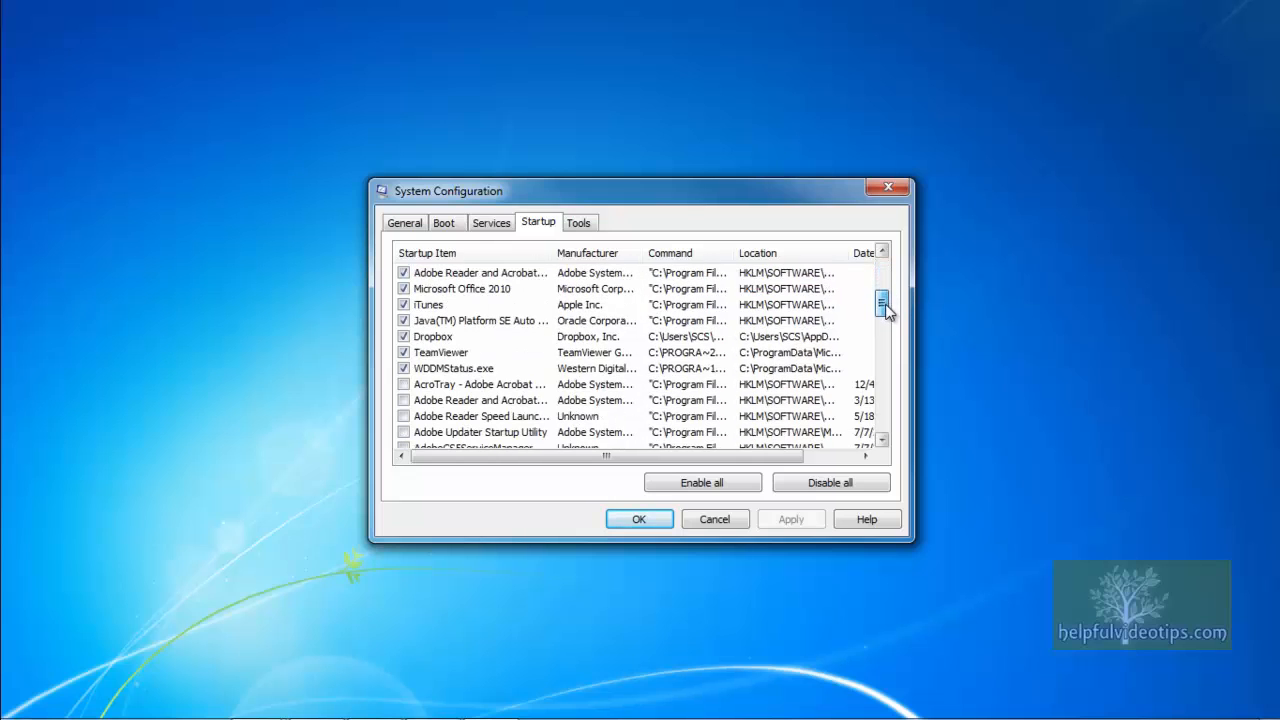
pyautogui.moveTo(885, 312); pyautogui.dragTo(883, 329)
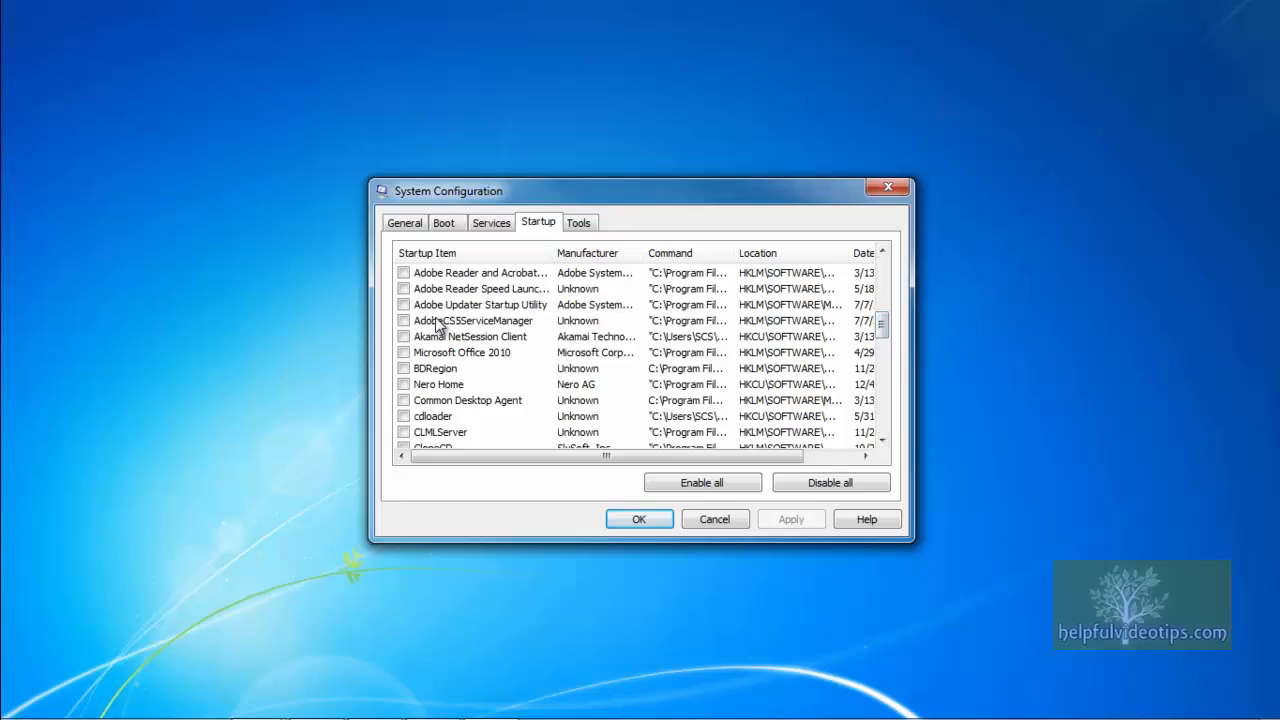
pyautogui.click(423, 370)
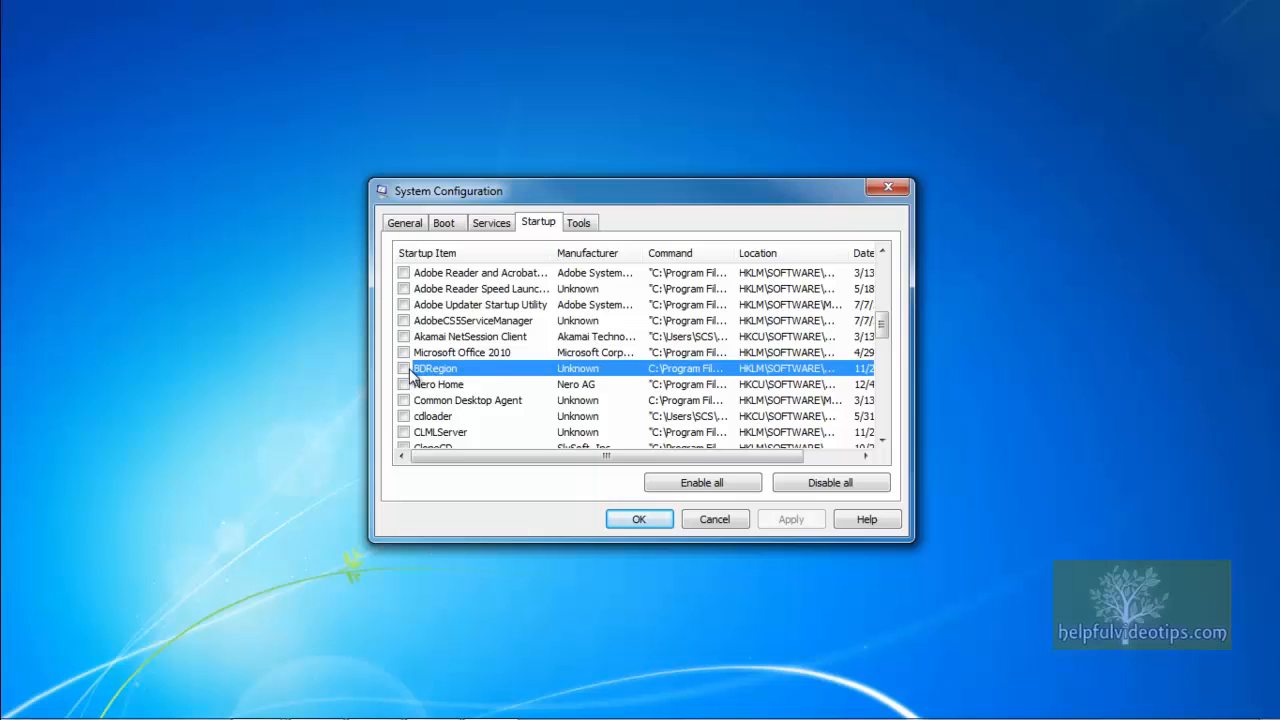
# - Switch to Chrome and search Google for "what is bdregion"
pyautogui.moveTo(302, 706)
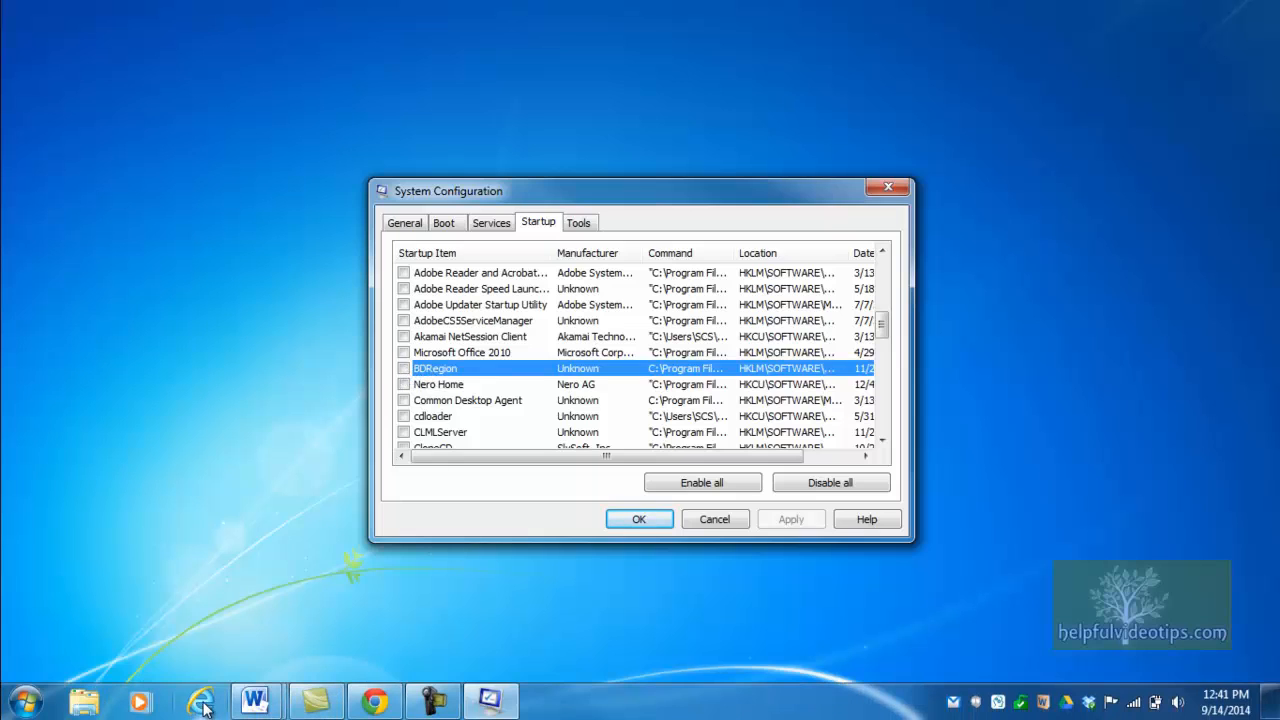
pyautogui.click(373, 704)
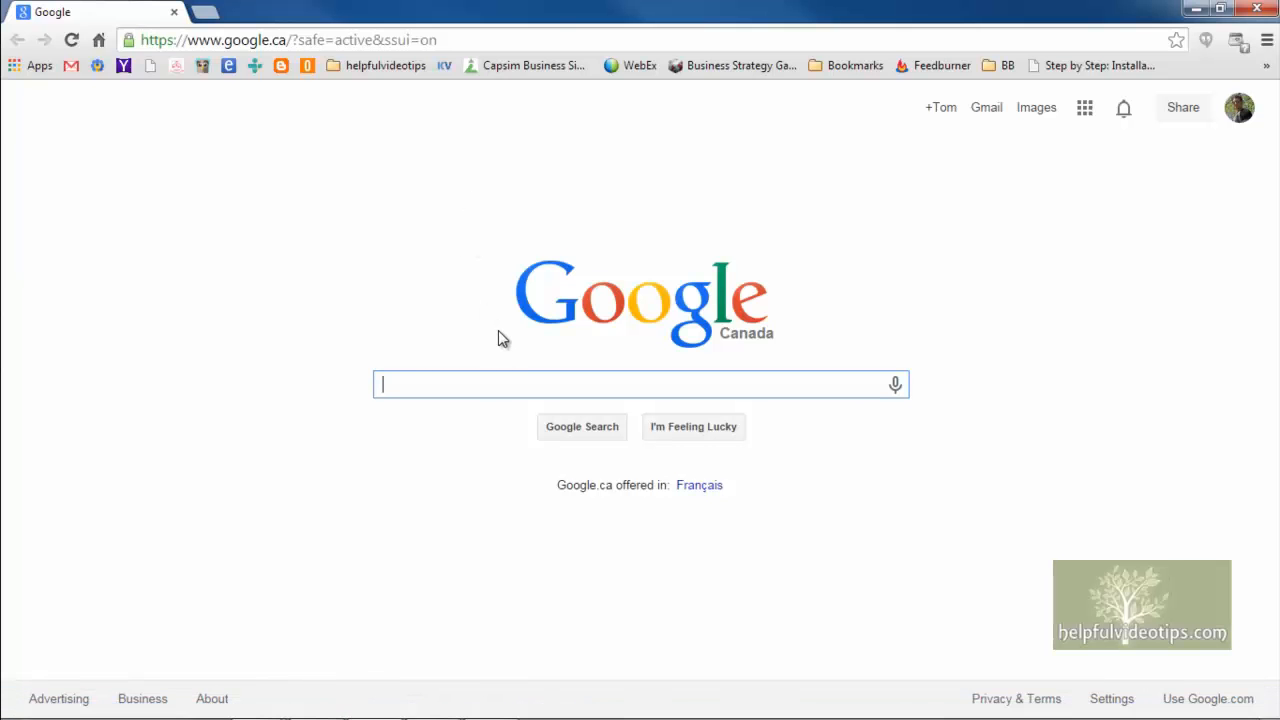
pyautogui.write('what is ')
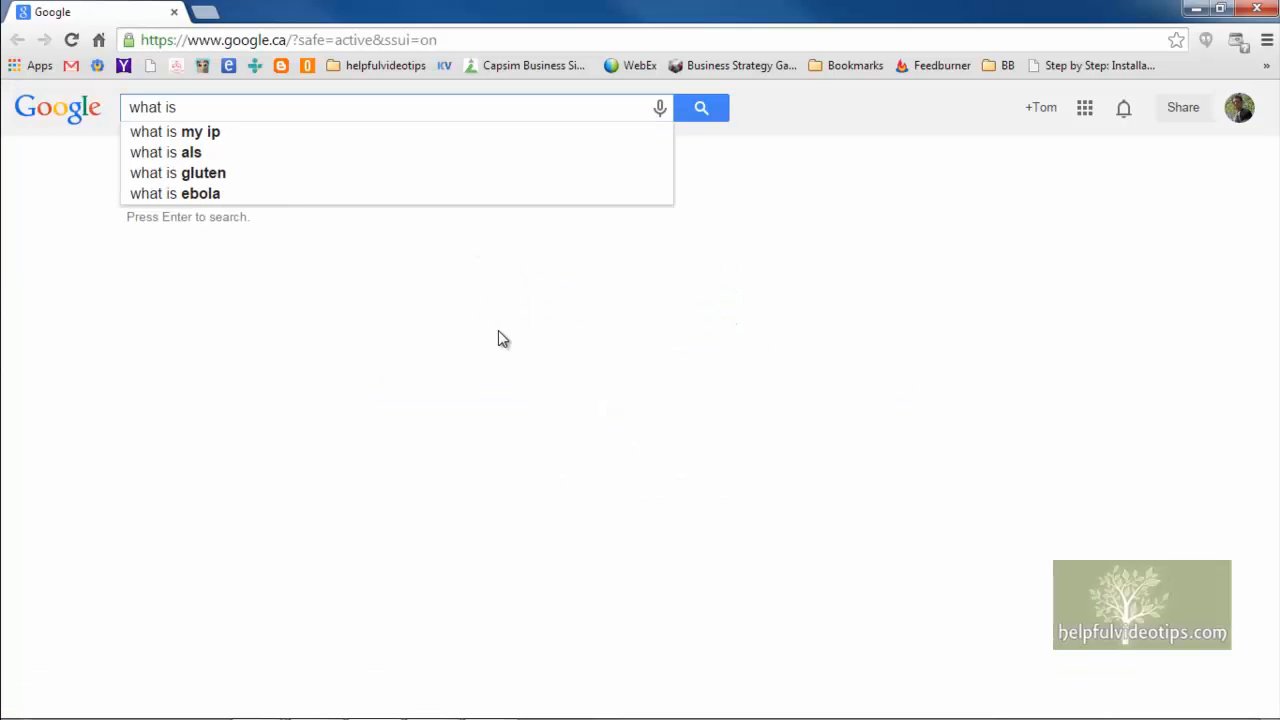
pyautogui.write('bdregion')
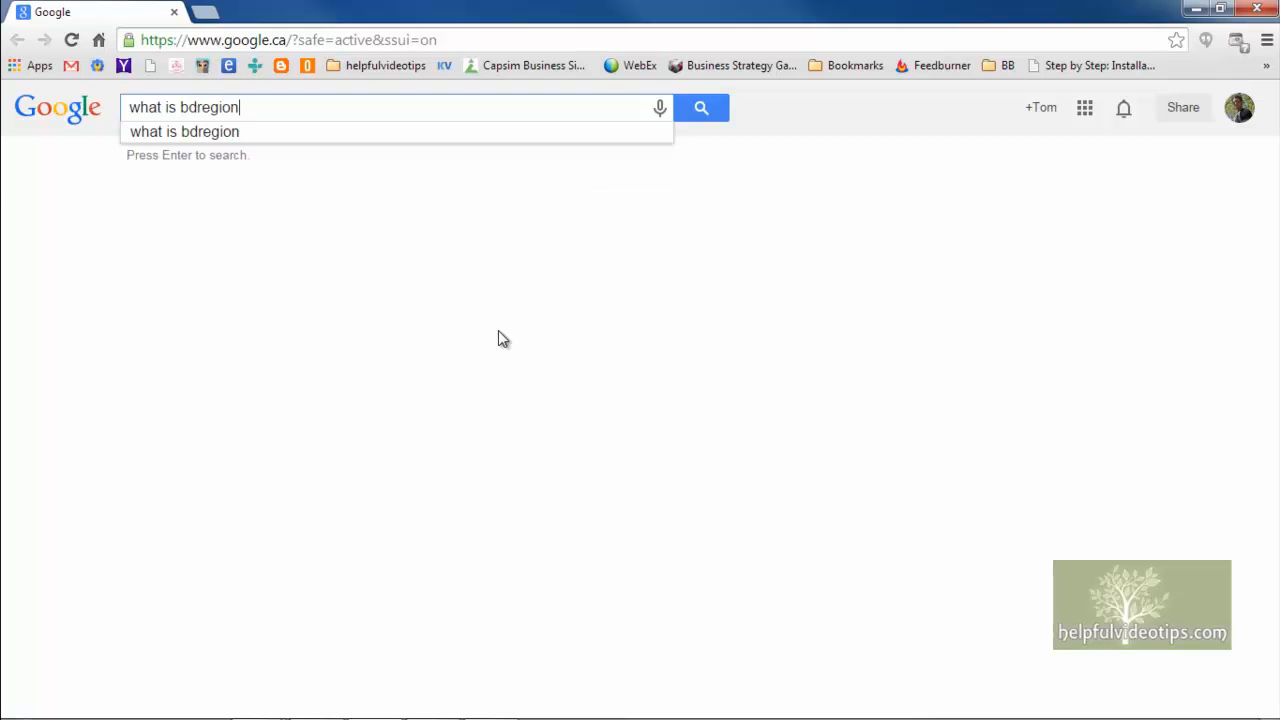
pyautogui.press('Return')
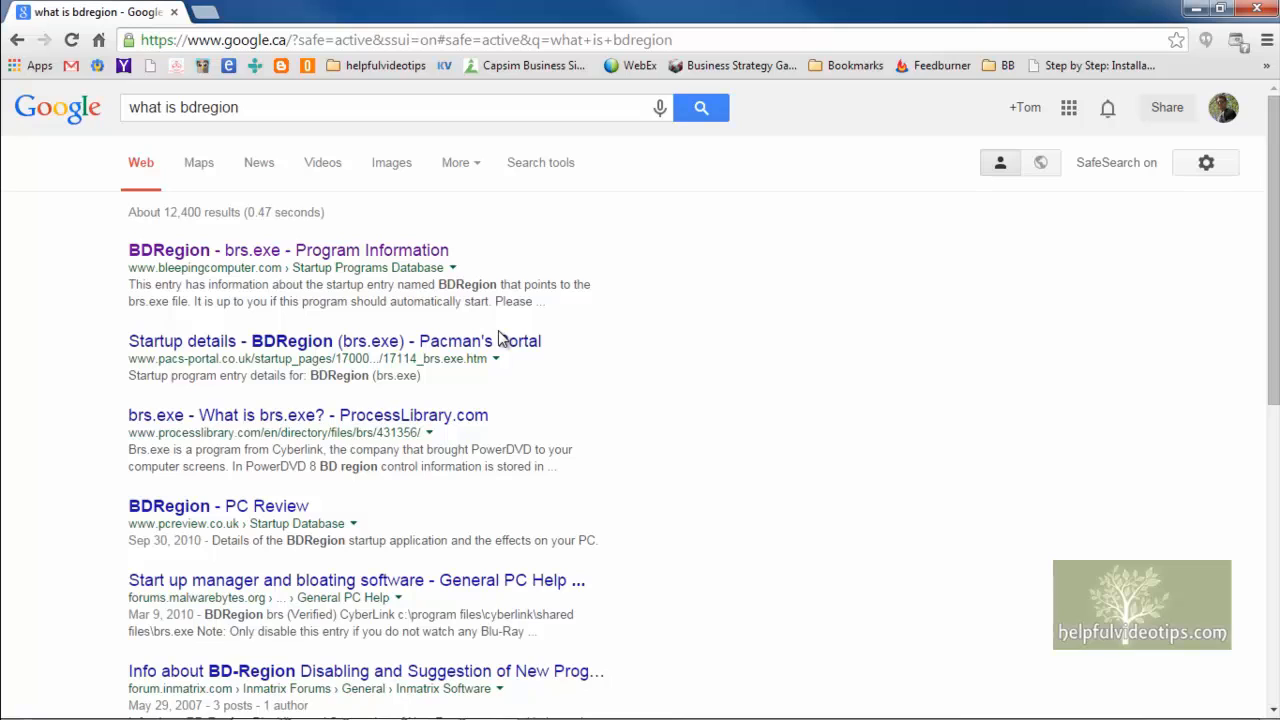
# - Open the bleepingcomputer.com result about BDRegion and read the description of the startup program, highlighting PowerDVD
pyautogui.moveTo(157, 268); pyautogui.dragTo(434, 283)
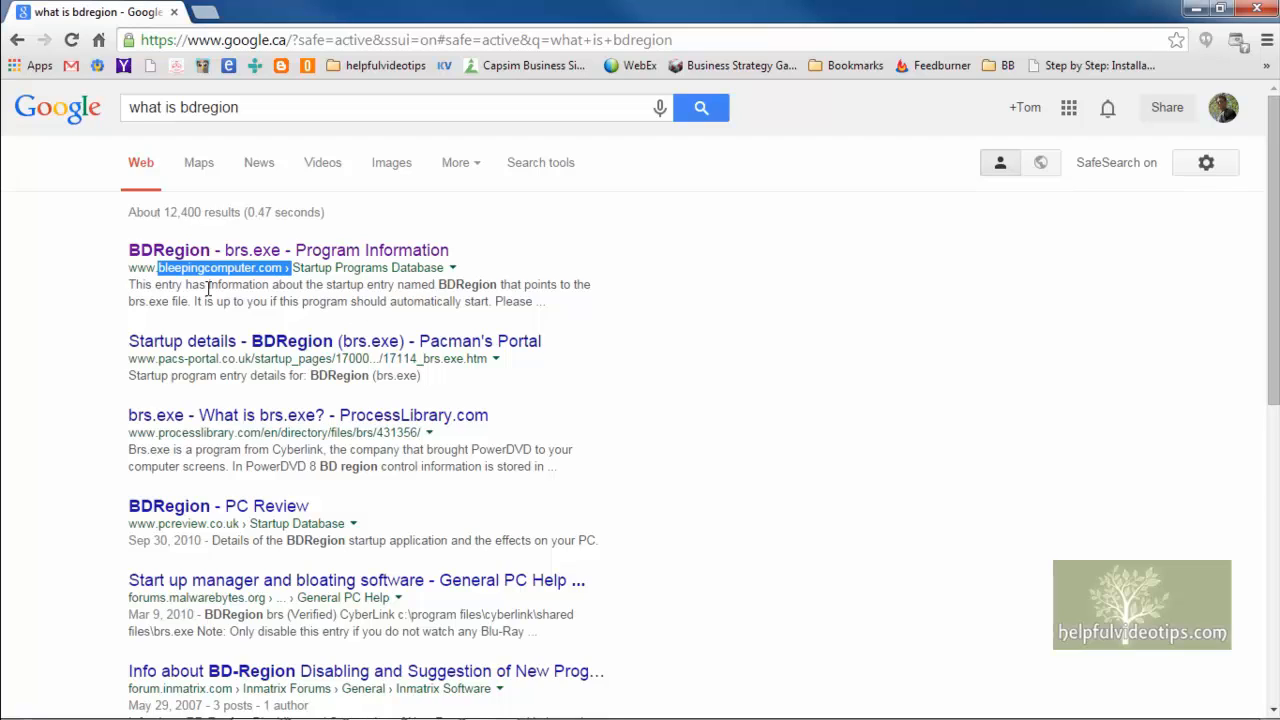
pyautogui.click(185, 252)
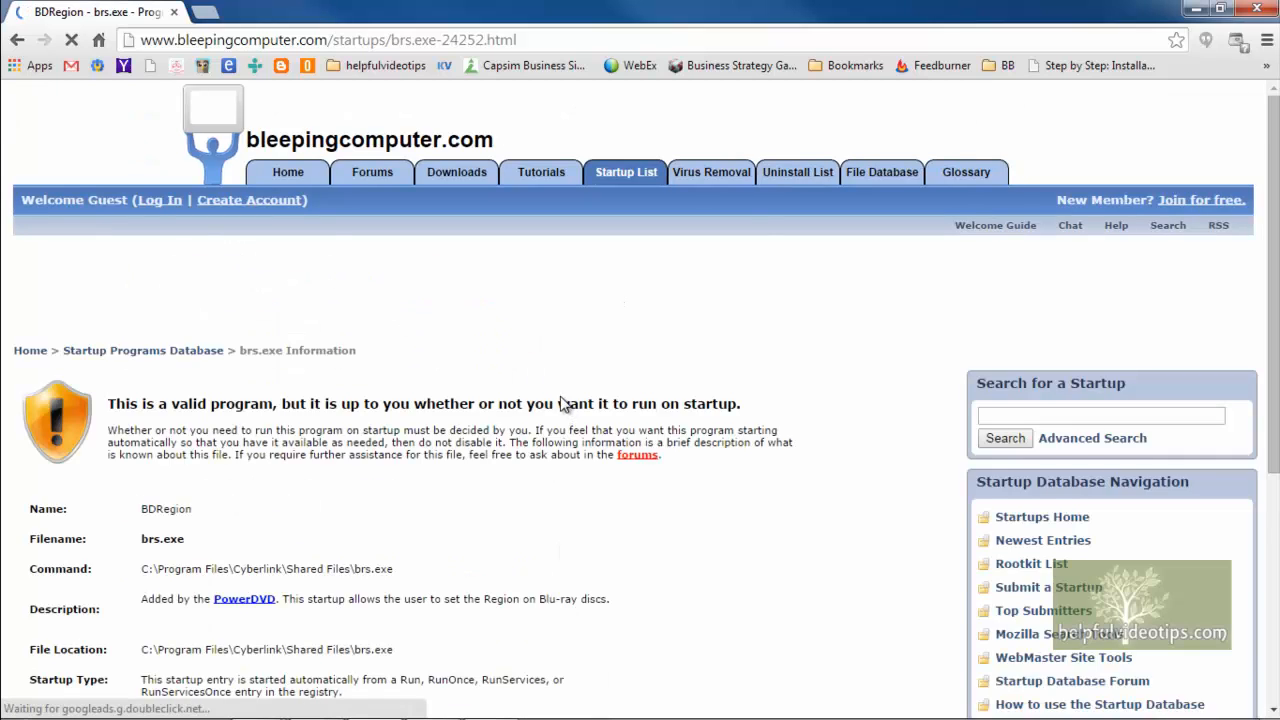
pyautogui.scroll(-1, 514, 397)
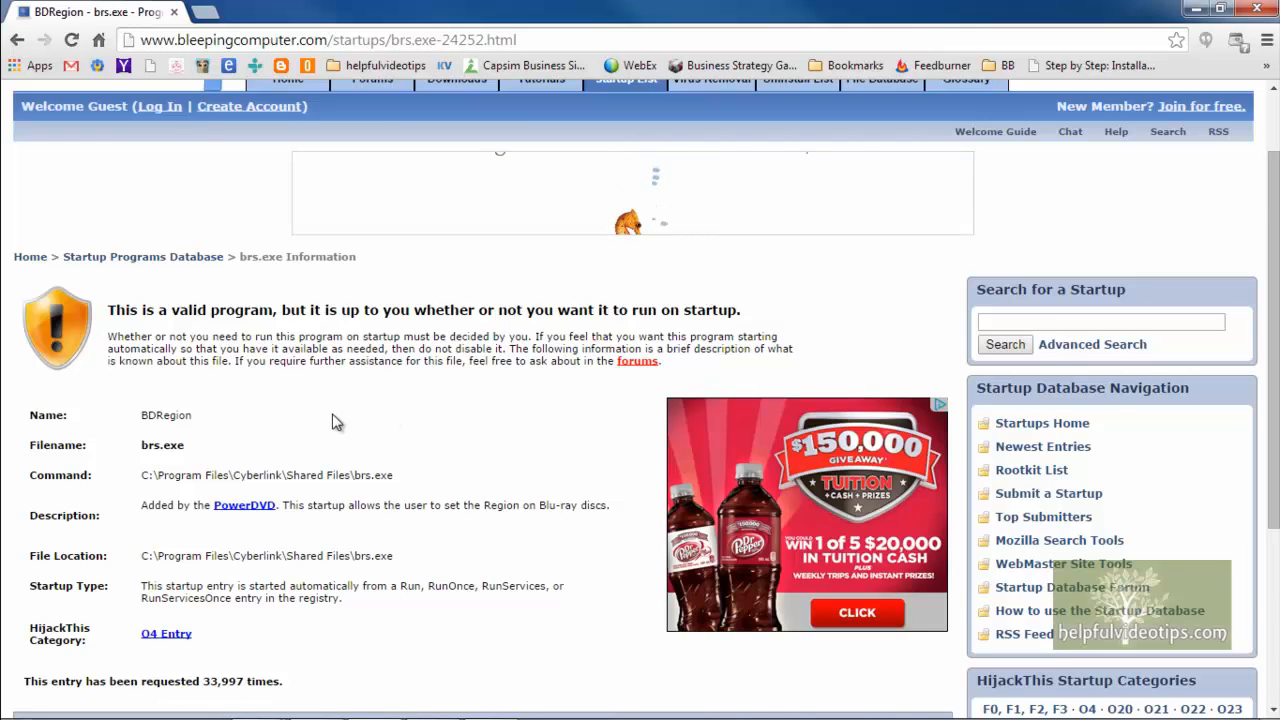
pyautogui.scroll(-1, 336, 421)
pyautogui.moveTo(228, 381); pyautogui.dragTo(253, 424)
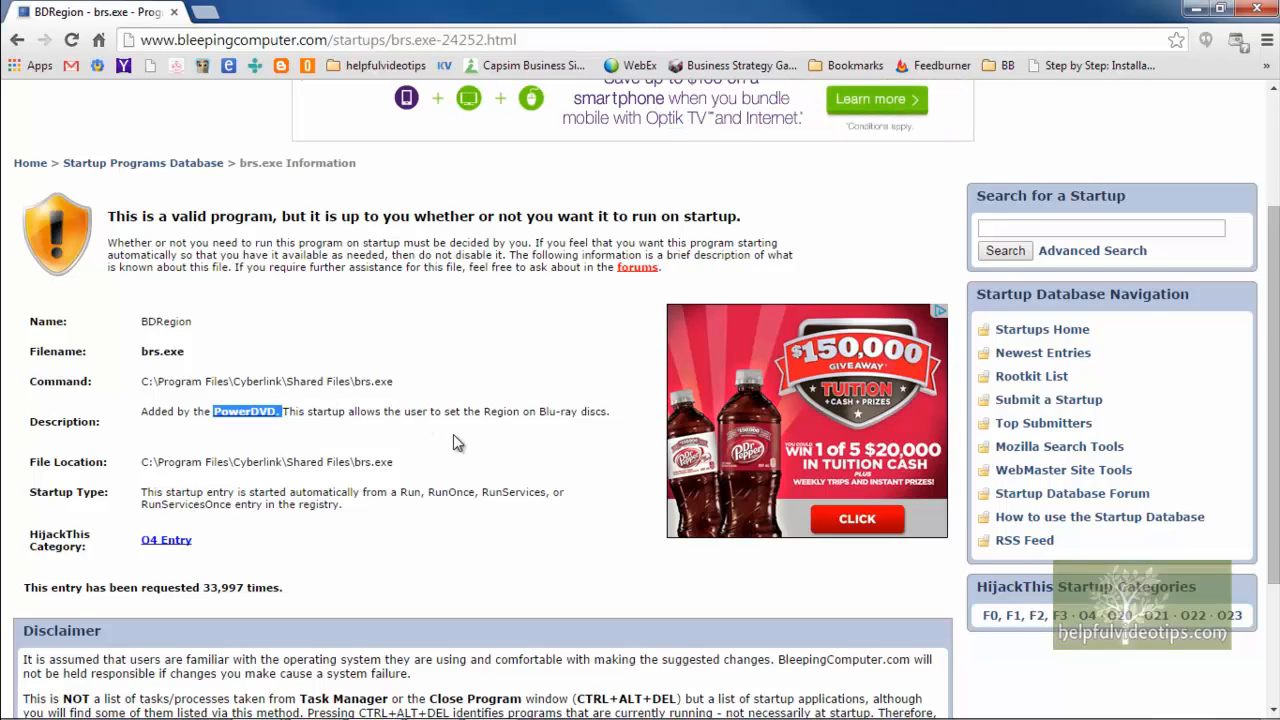
pyautogui.click(238, 422)
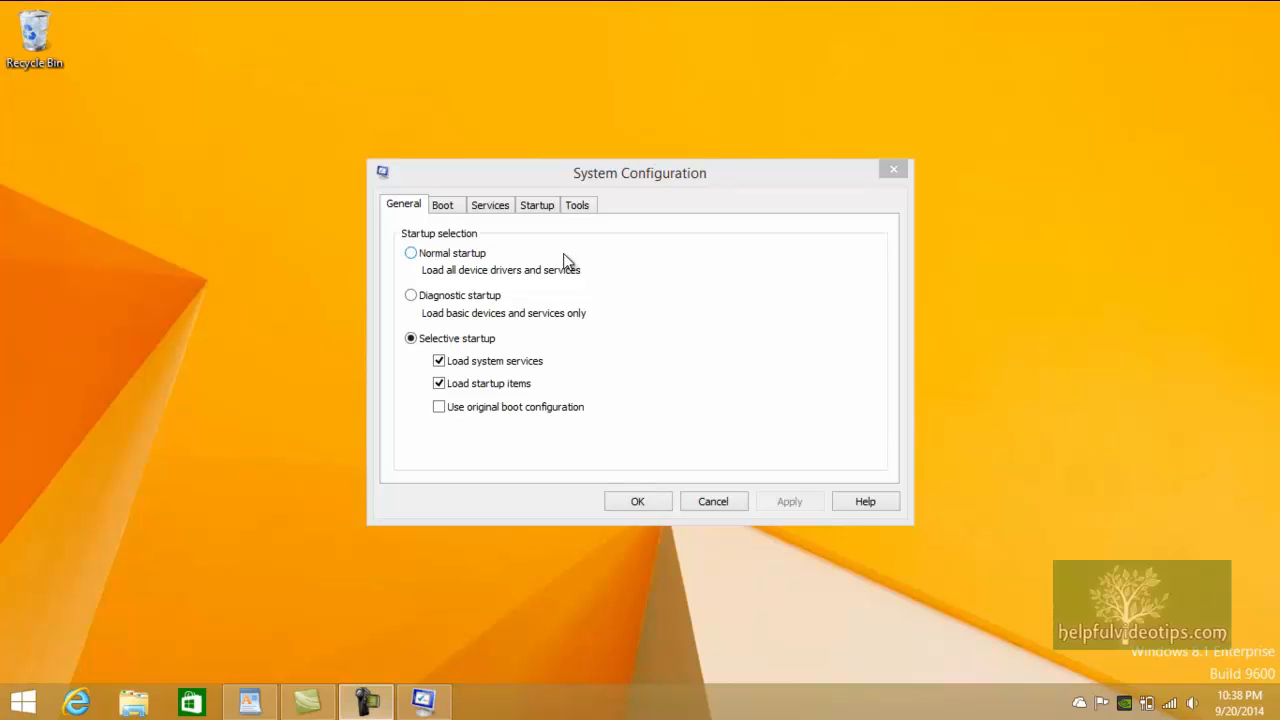
# - On Windows 8.1, open Task Manager's list of startup programs from the System Configuration Startup settings
pyautogui.click(540, 207)
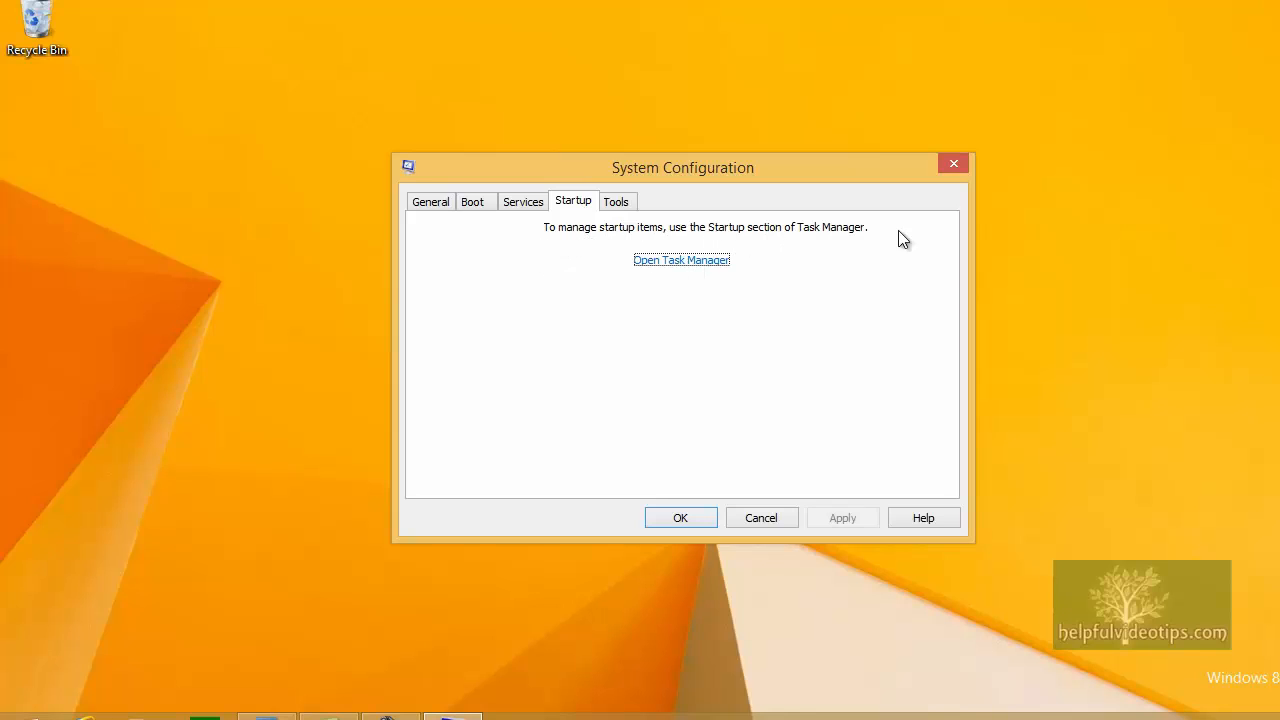
pyautogui.click(685, 265)
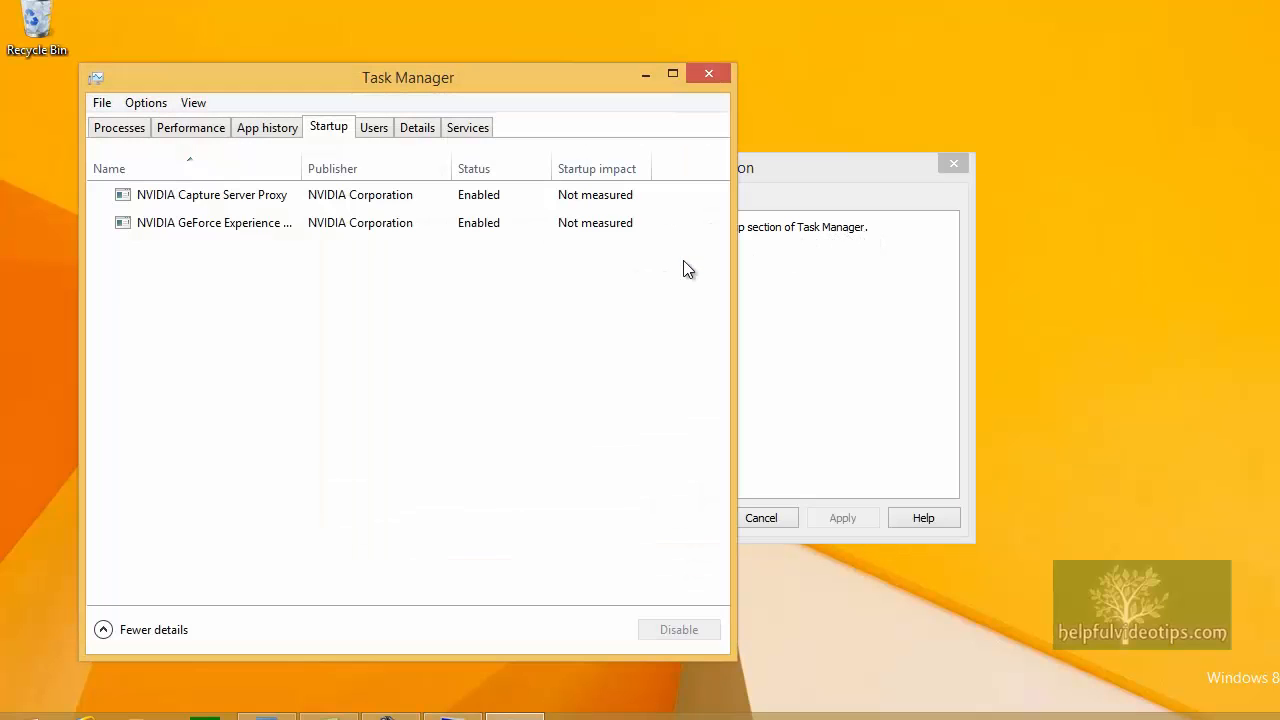
# - Move Task Manager to mid-screen and review the NVIDIA startup entries, including their startup impact and the options for NVIDIA Capture Server Proxy
pyautogui.moveTo(452, 80); pyautogui.dragTo(735, 70)
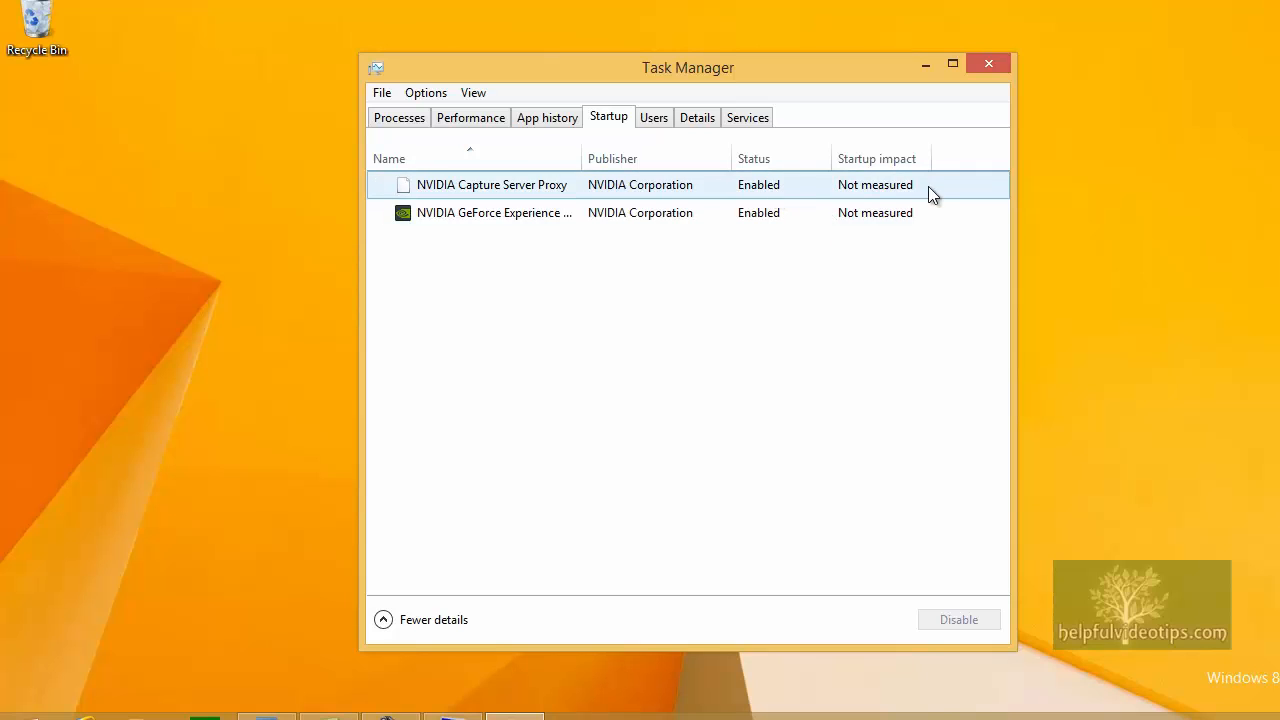
pyautogui.moveTo(886, 193)
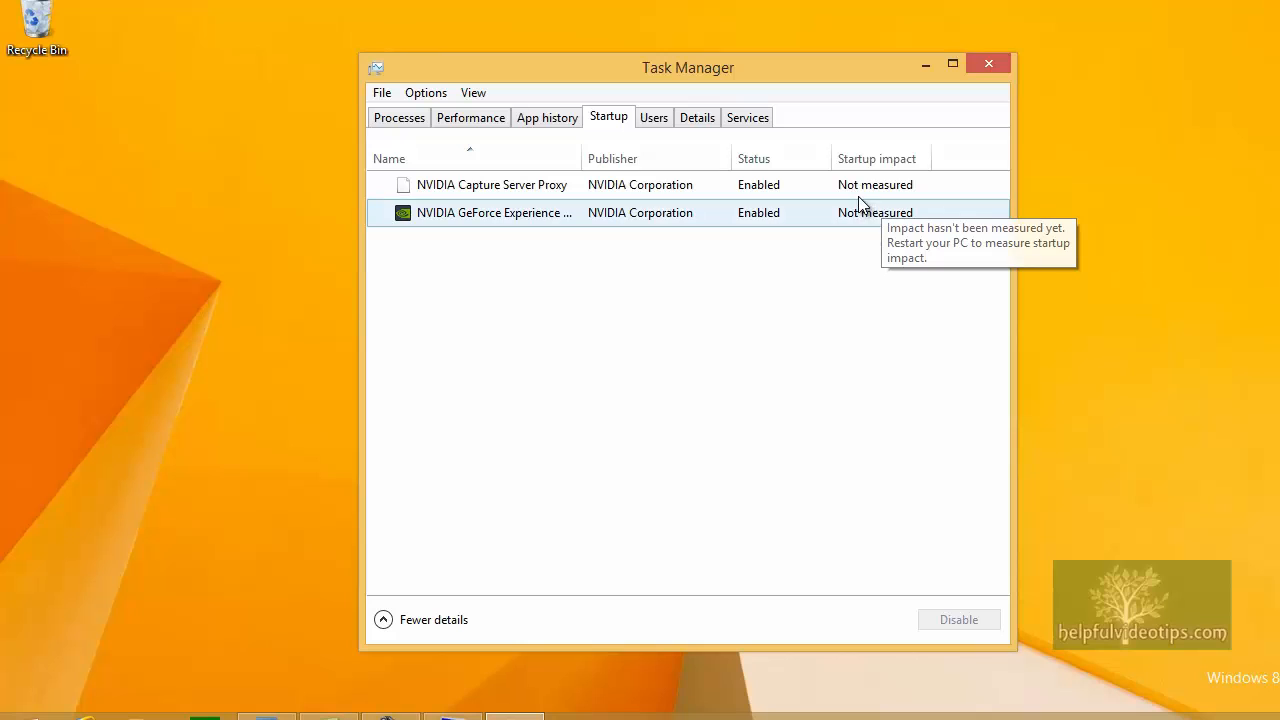
pyautogui.rightClick(763, 186)
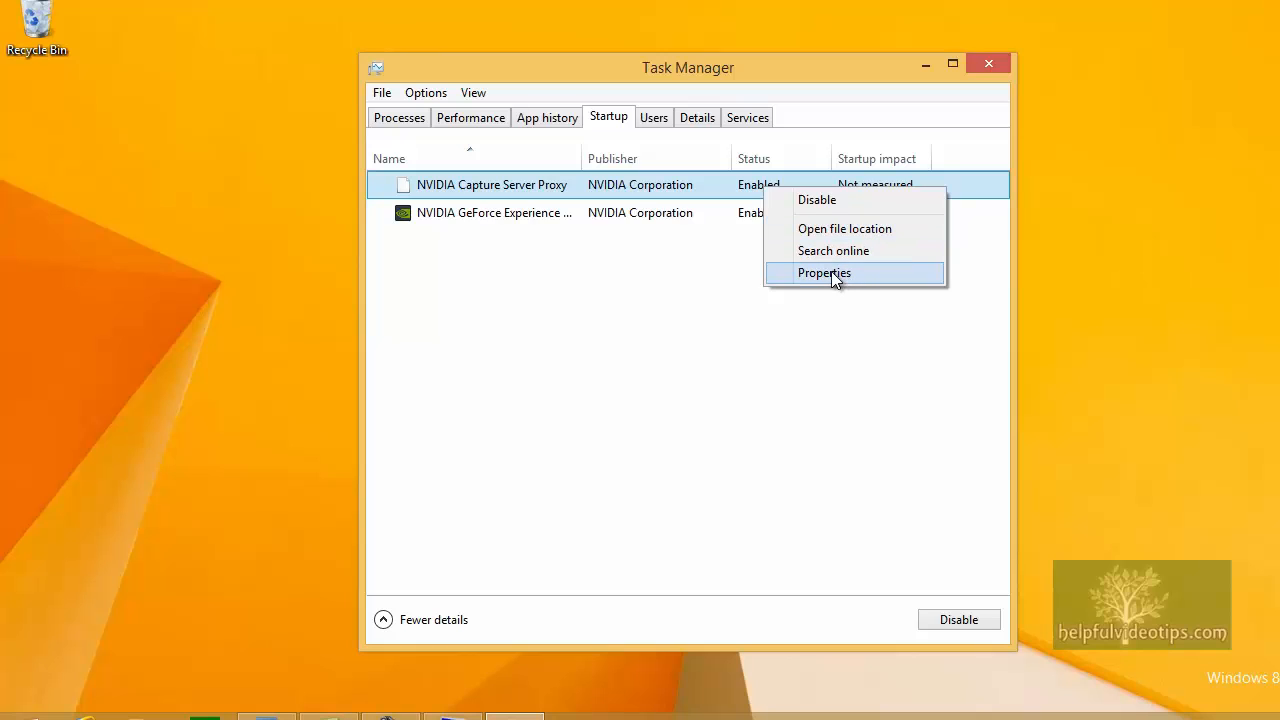
pyautogui.click(735, 337)
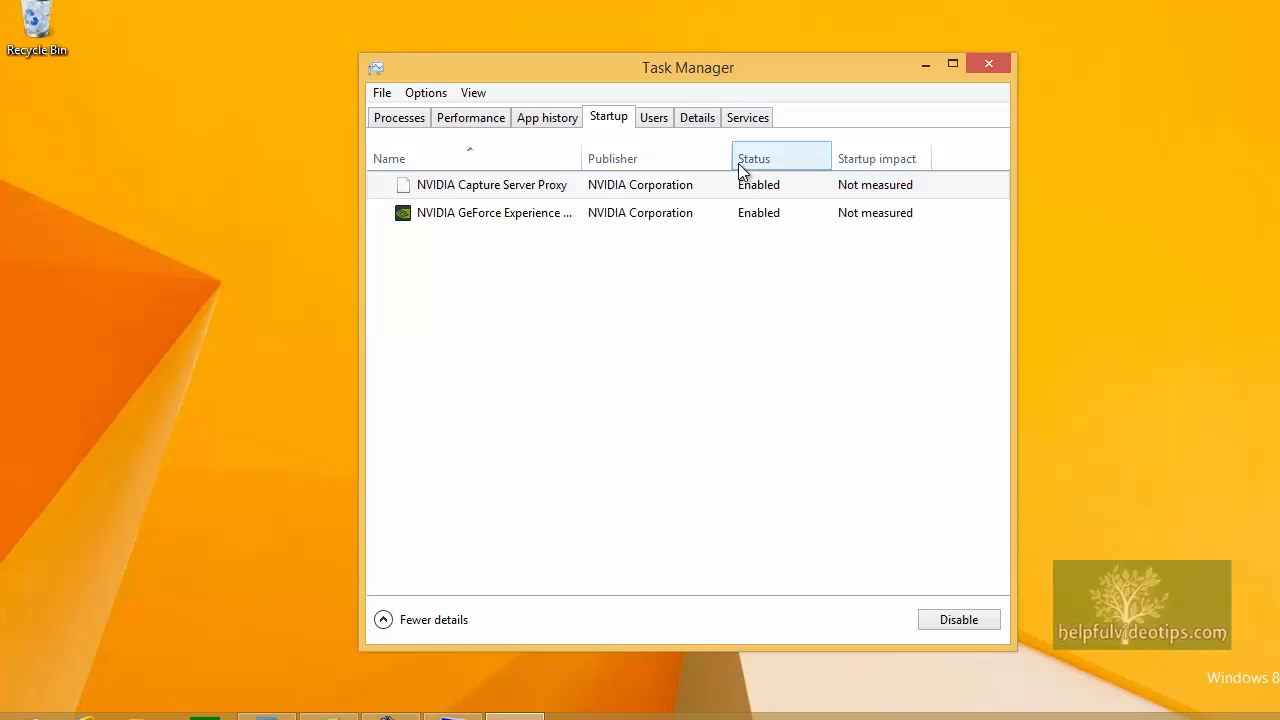
pyautogui.click(586, 212)
pyautogui.click(600, 188)
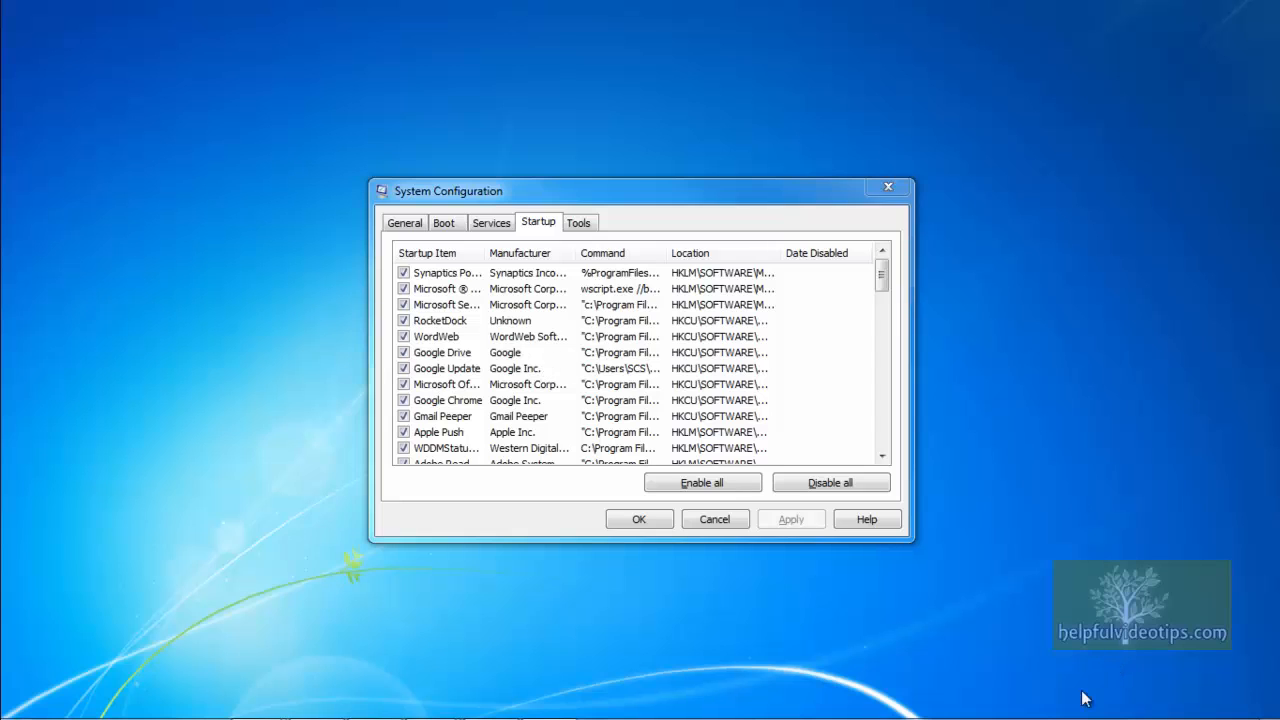
# - In Windows 7 System Configuration, select the Microsoft Security Client startup item, then show the services list with all Microsoft services hidden
pyautogui.moveTo(1022, 700)
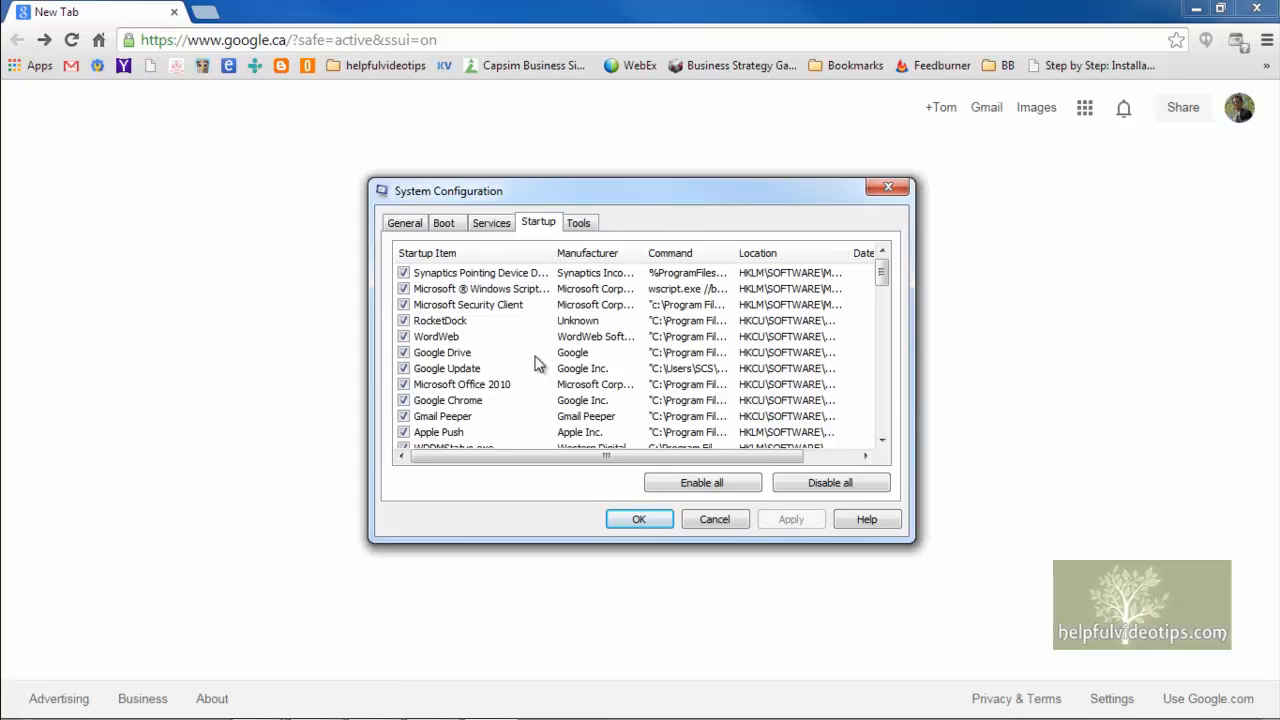
pyautogui.click(452, 308)
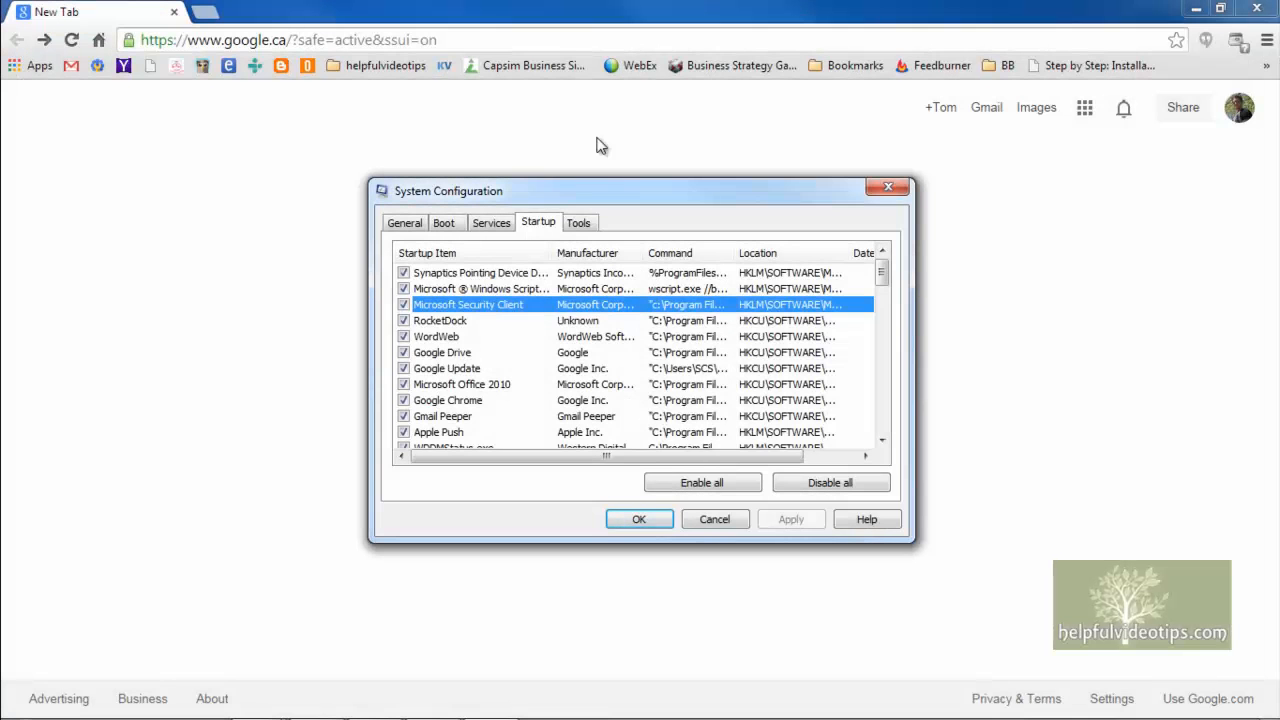
pyautogui.click(492, 226)
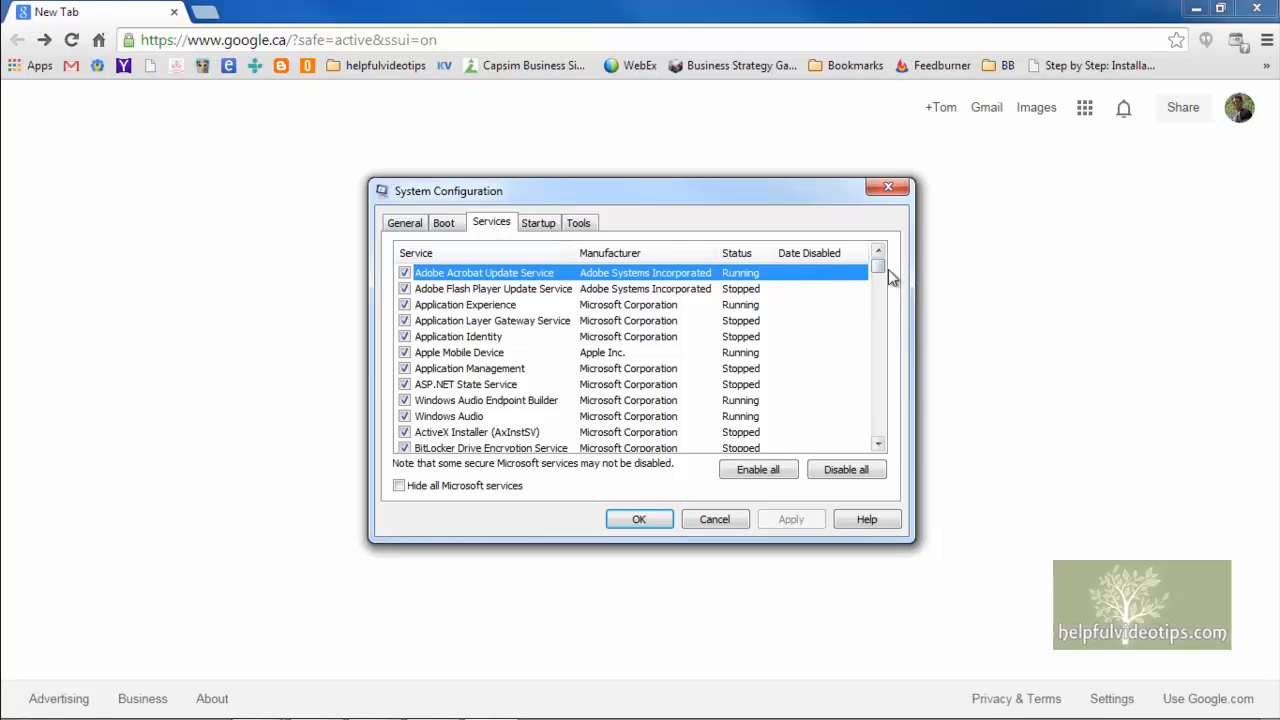
pyautogui.moveTo(879, 270)
pyautogui.mouseDown()
pyautogui.moveTo(881, 400)
pyautogui.moveTo(882, 262)
pyautogui.mouseUp()
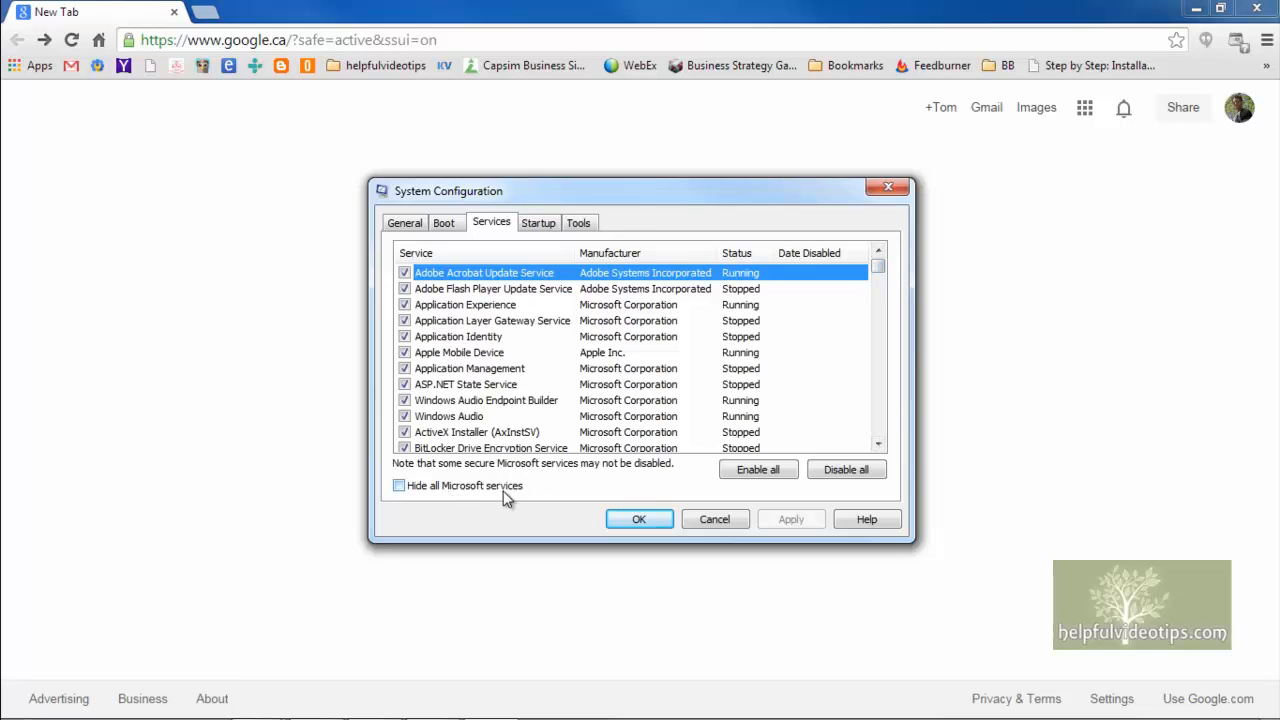
pyautogui.click(399, 486)
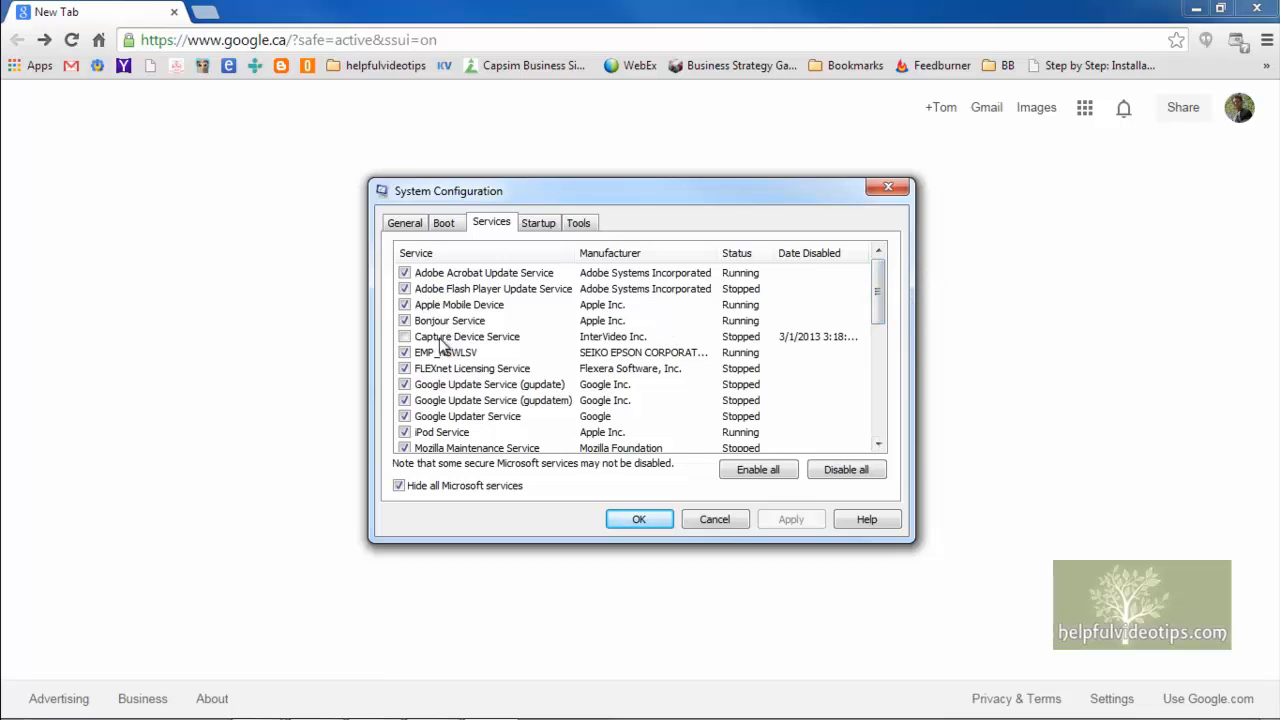
# - Look through the remaining non-Microsoft services and select the Rezip service
pyautogui.scroll(-3, 878, 322)
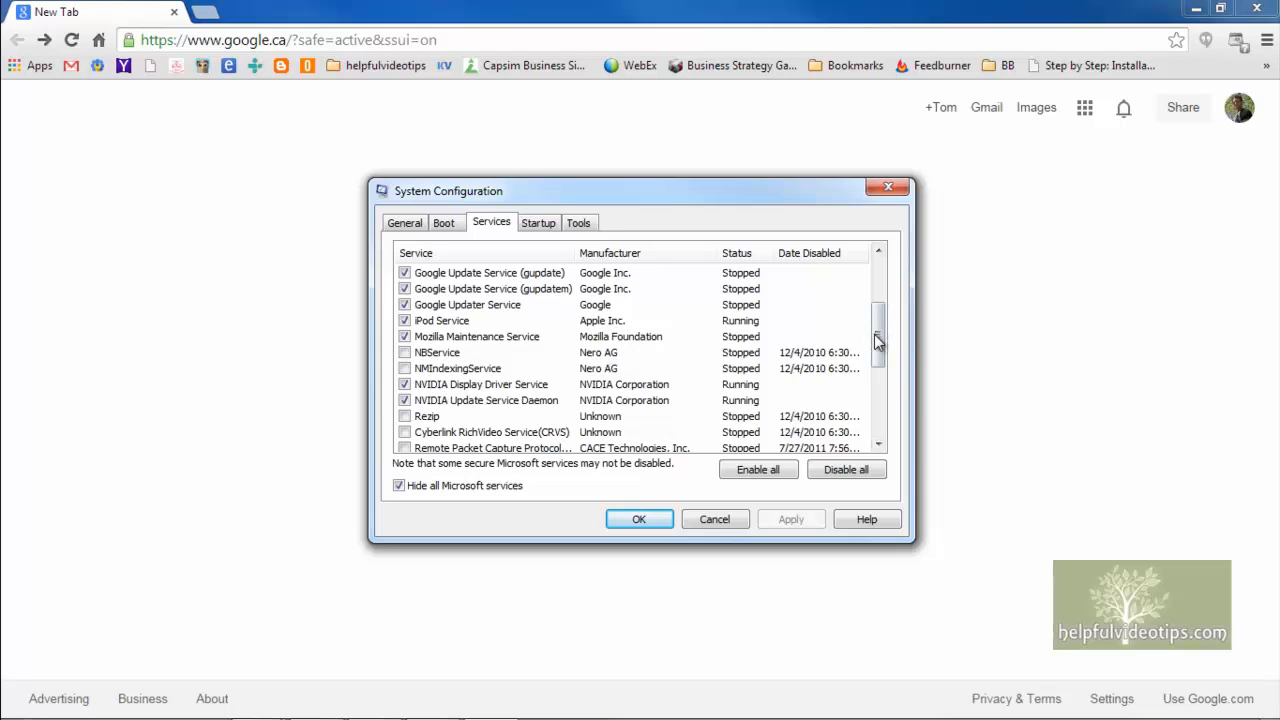
pyautogui.moveTo(876, 341); pyautogui.dragTo(876, 371)
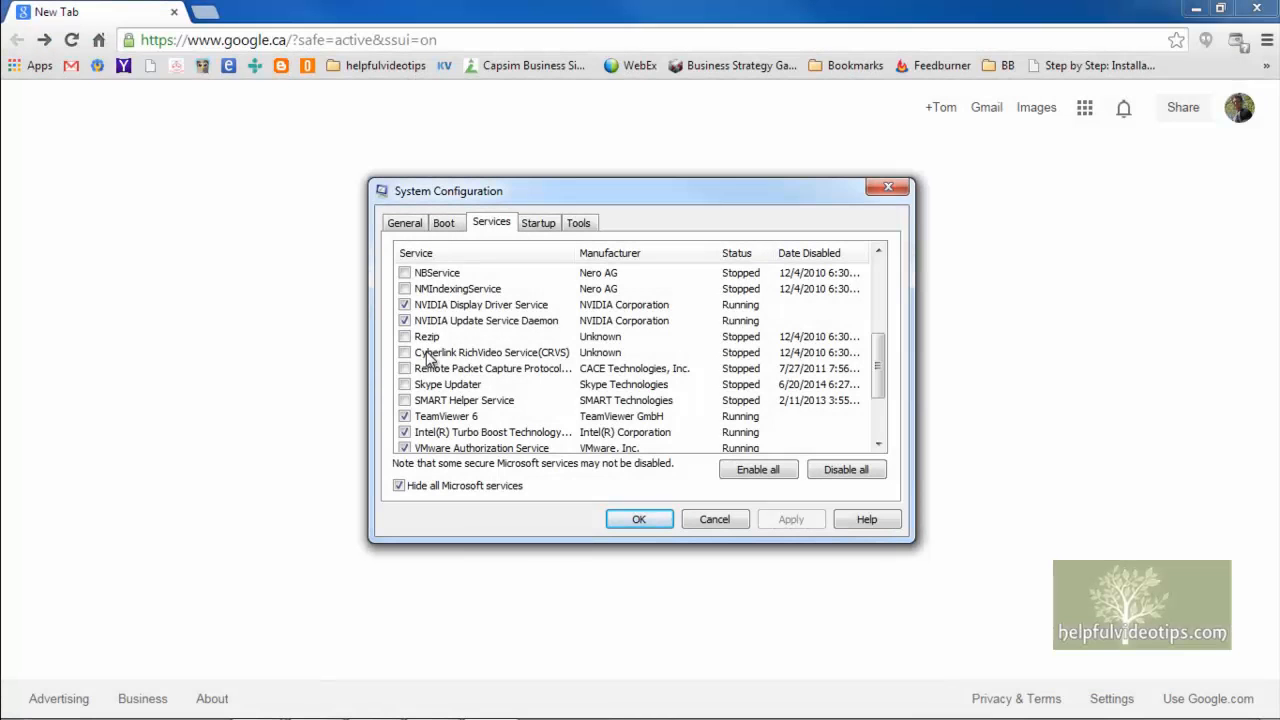
pyautogui.click(428, 338)
# - Switch to Chrome and search Google for "what is rezip"
pyautogui.moveTo(298, 708)
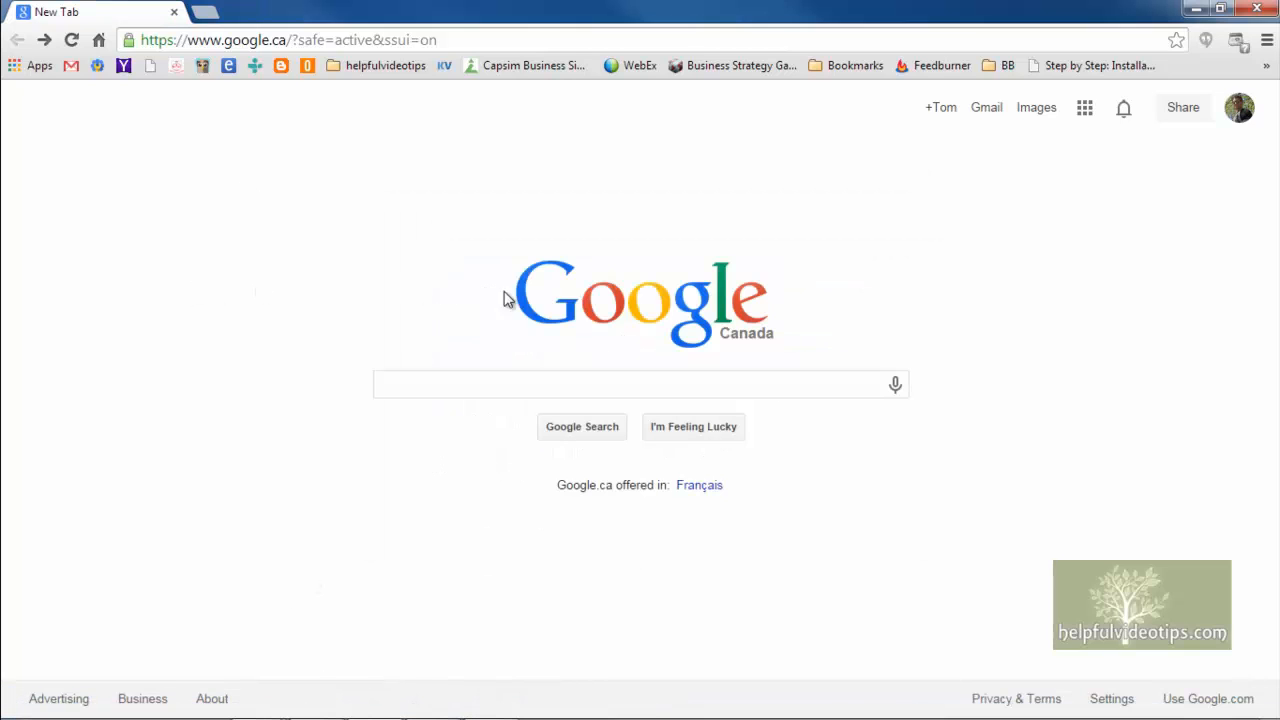
pyautogui.click(585, 378)
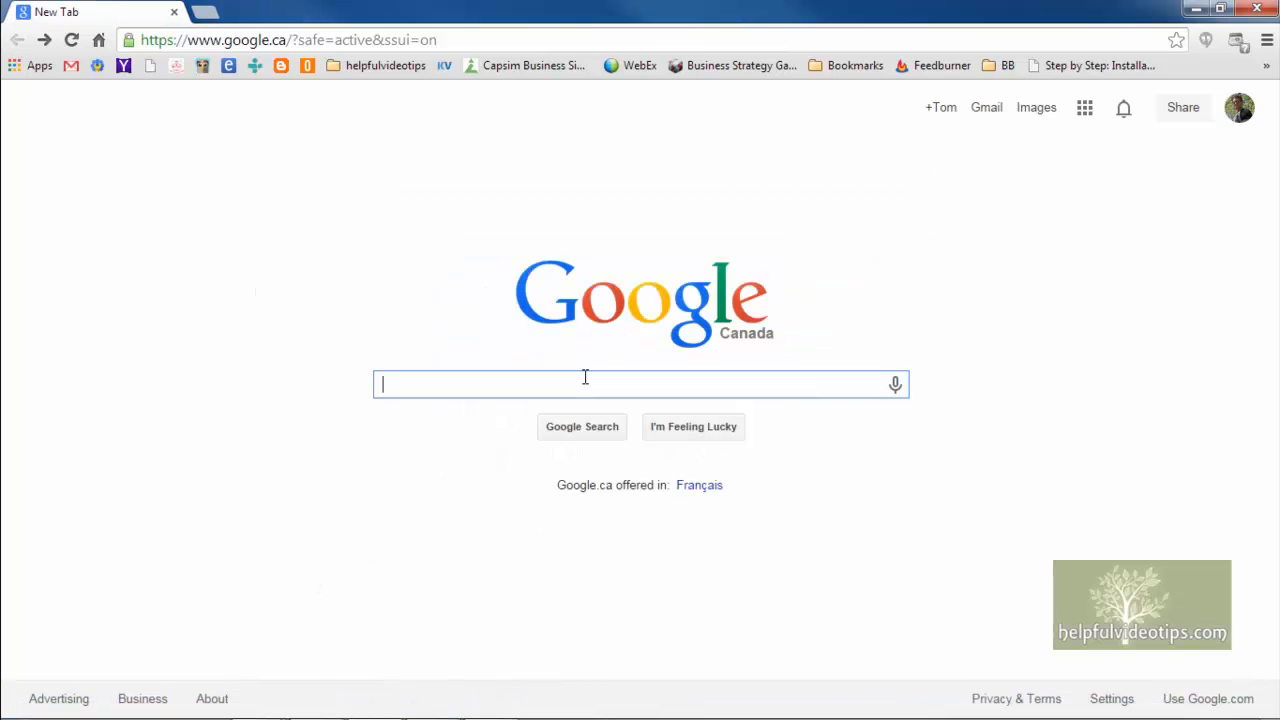
pyautogui.write('what is rezi')
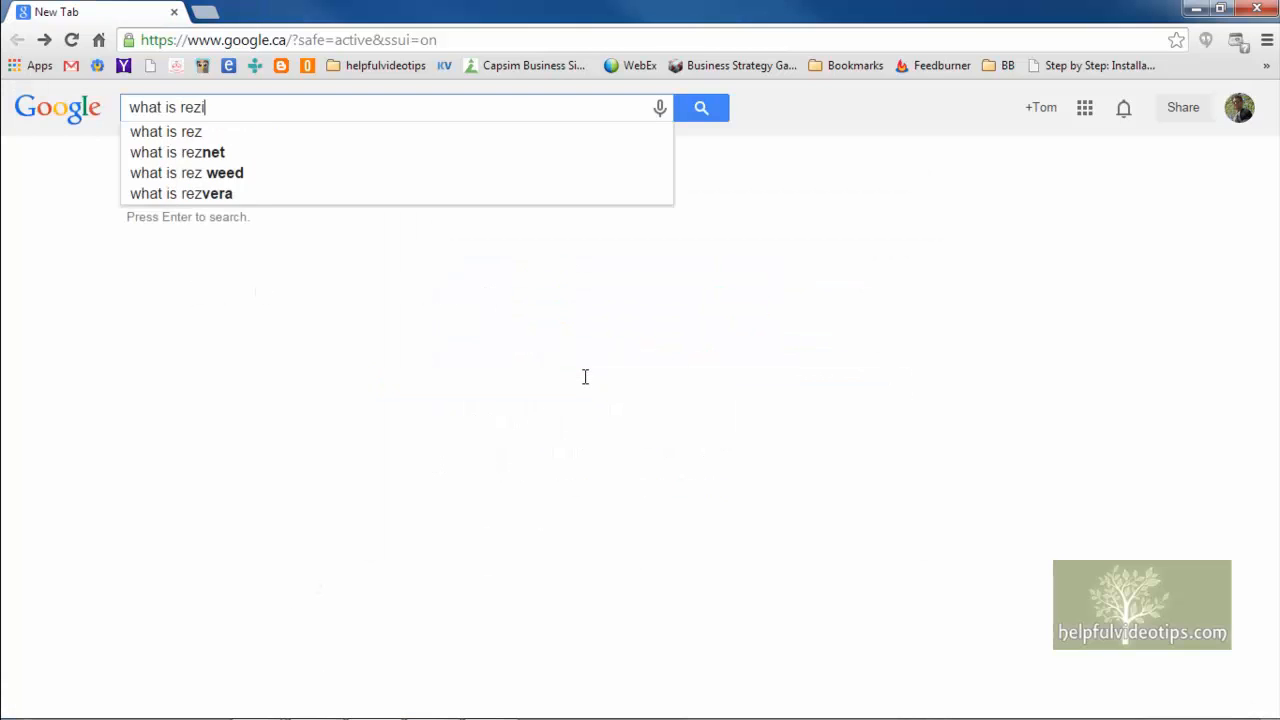
pyautogui.write('p')
pyautogui.press('Return')
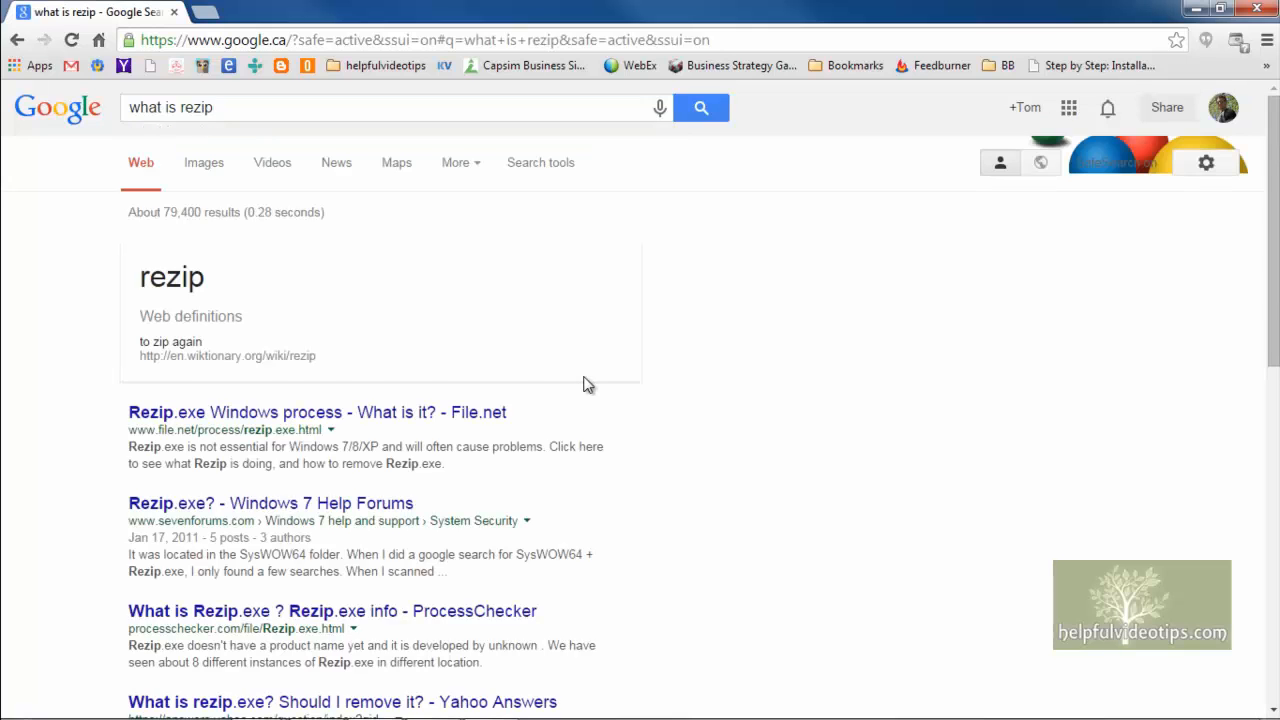
# - Open the File.net result about Rezip.exe and read its file information, highlighting the technical security rating
pyautogui.scroll(-2, 587, 384)
pyautogui.click(220, 228)
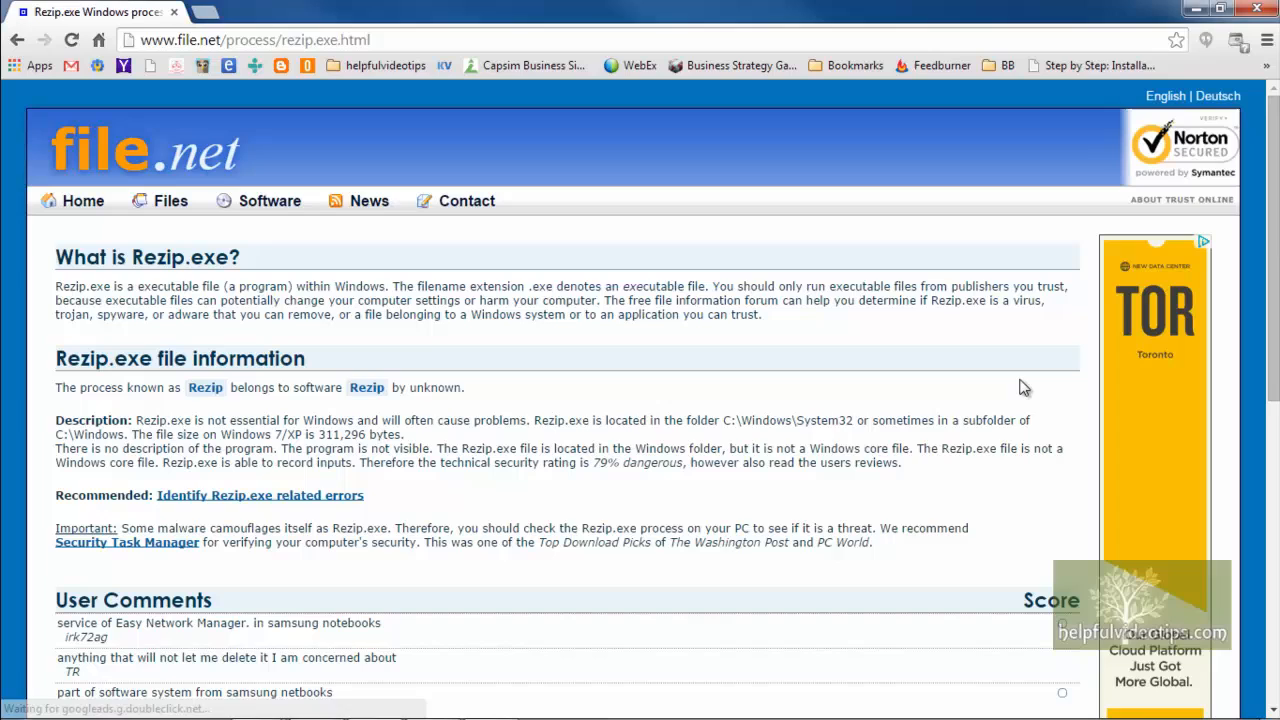
pyautogui.click(206, 389)
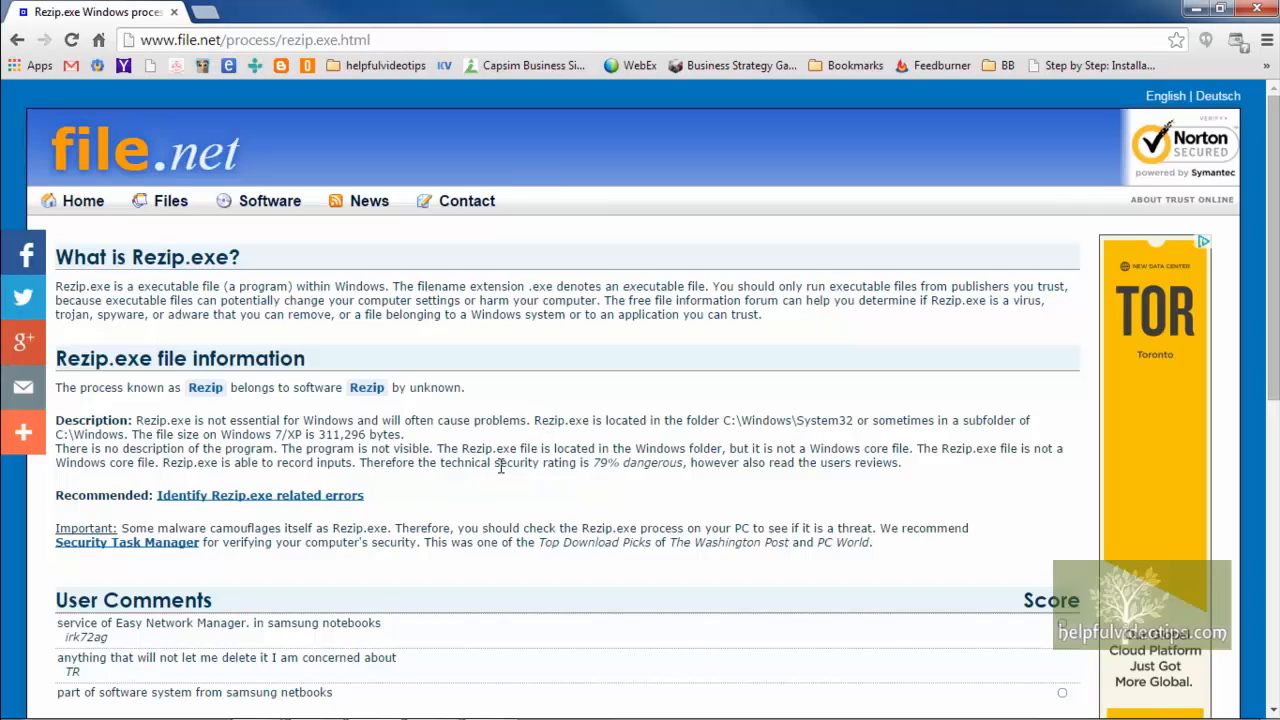
pyautogui.moveTo(597, 463); pyautogui.dragTo(676, 468)
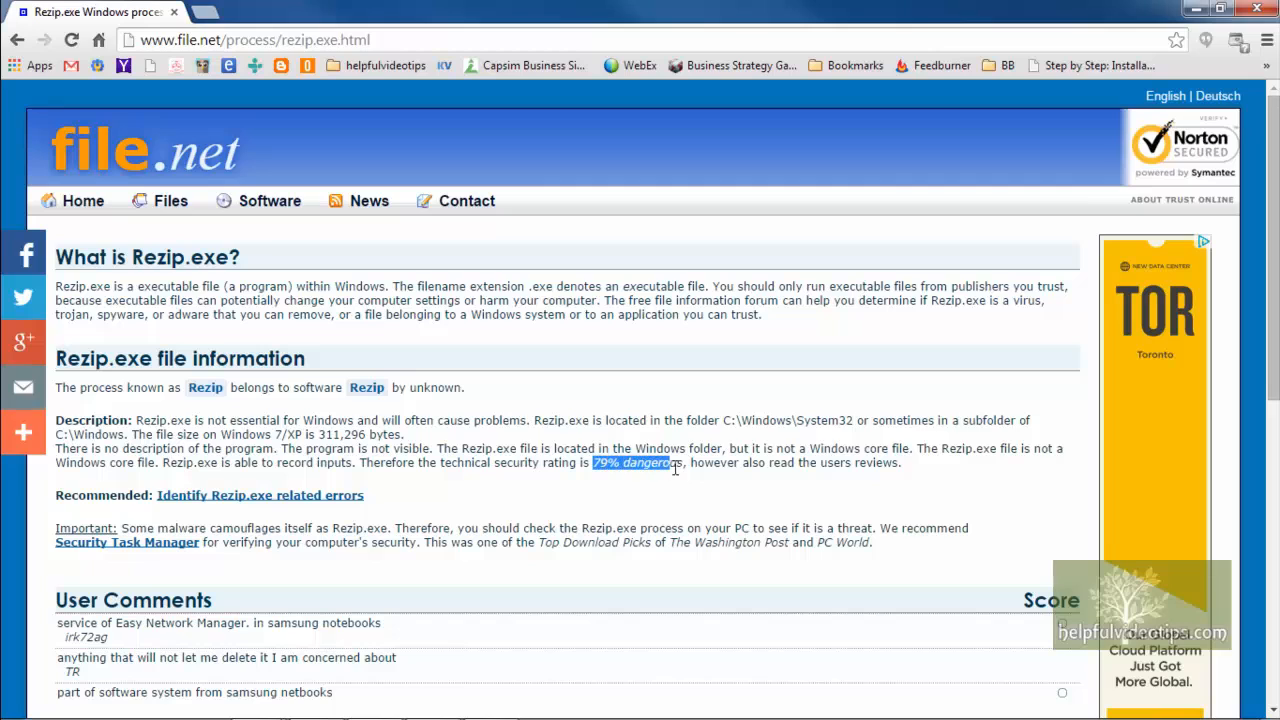
pyautogui.click(557, 496)
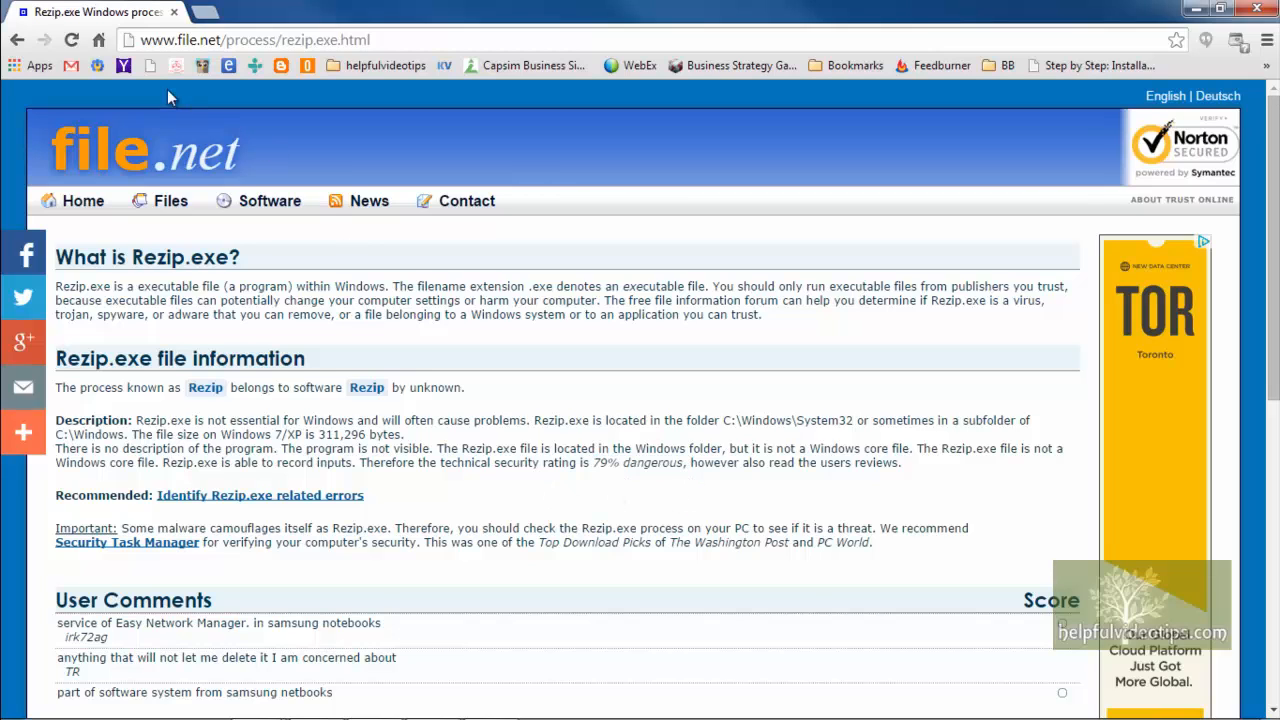
# - Return to the search results, open the Windows 7 Help Forums thread on Rezip.exe and read its replies, highlighting "Samsung"
pyautogui.click(22, 41)
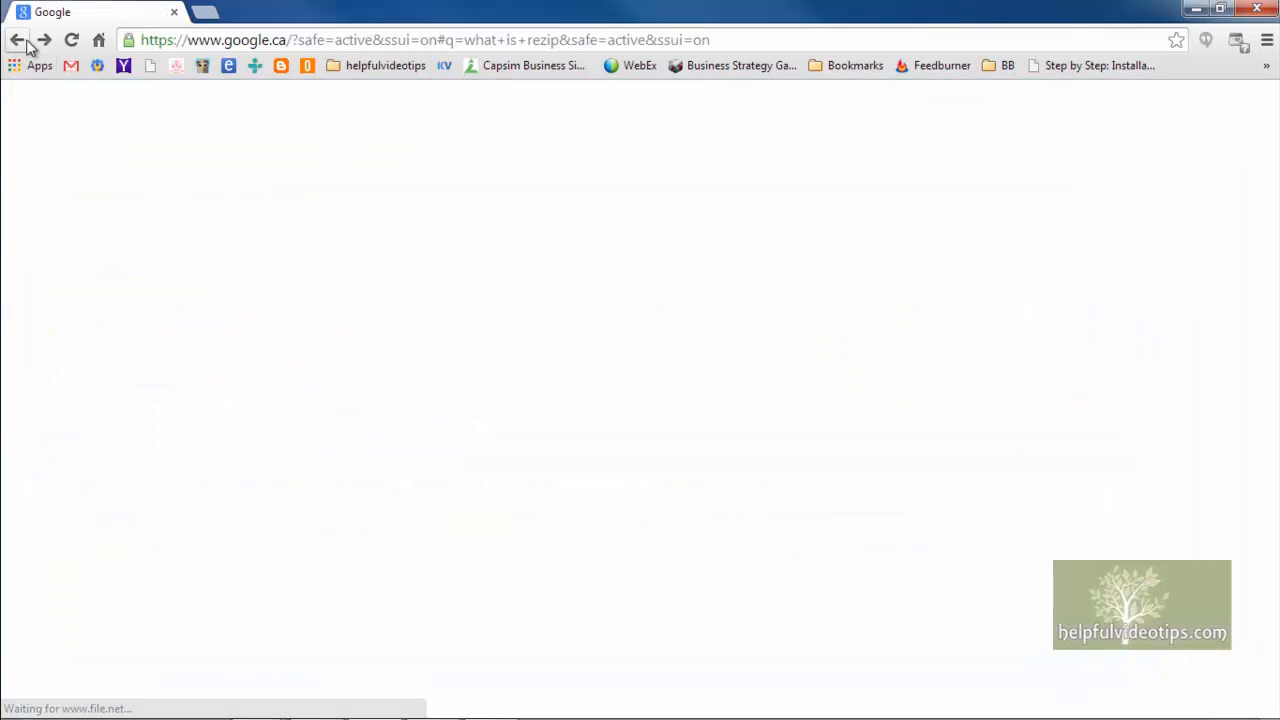
pyautogui.scroll(-4, 586, 361)
pyautogui.scroll(2, 586, 362)
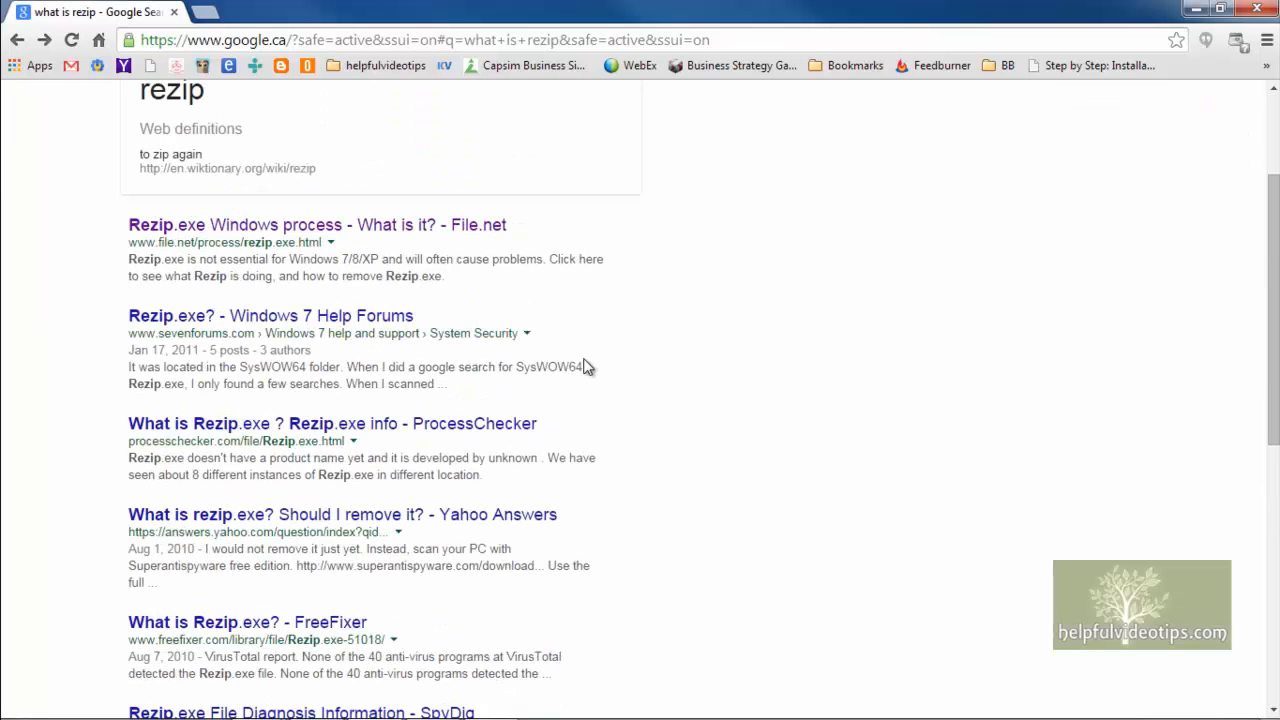
pyautogui.click(184, 316)
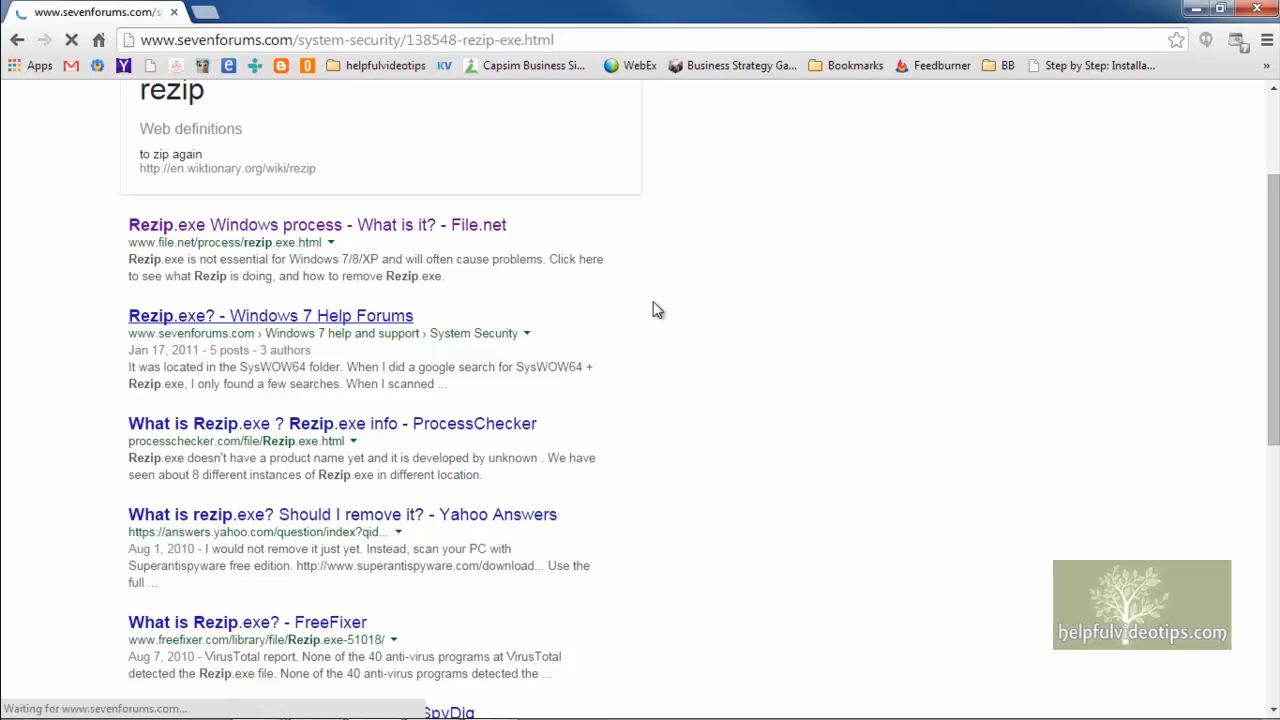
pyautogui.scroll(-1, 818, 381)
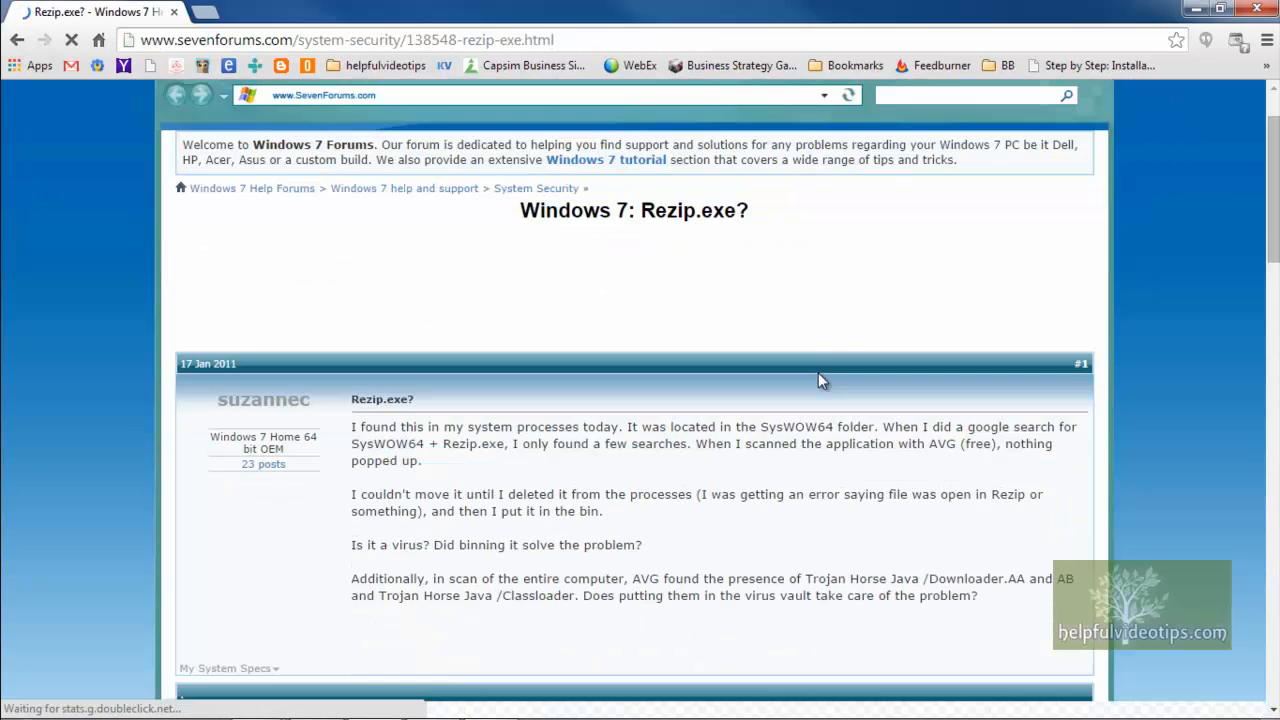
pyautogui.scroll(-1, 818, 381)
pyautogui.scroll(-5, 818, 381)
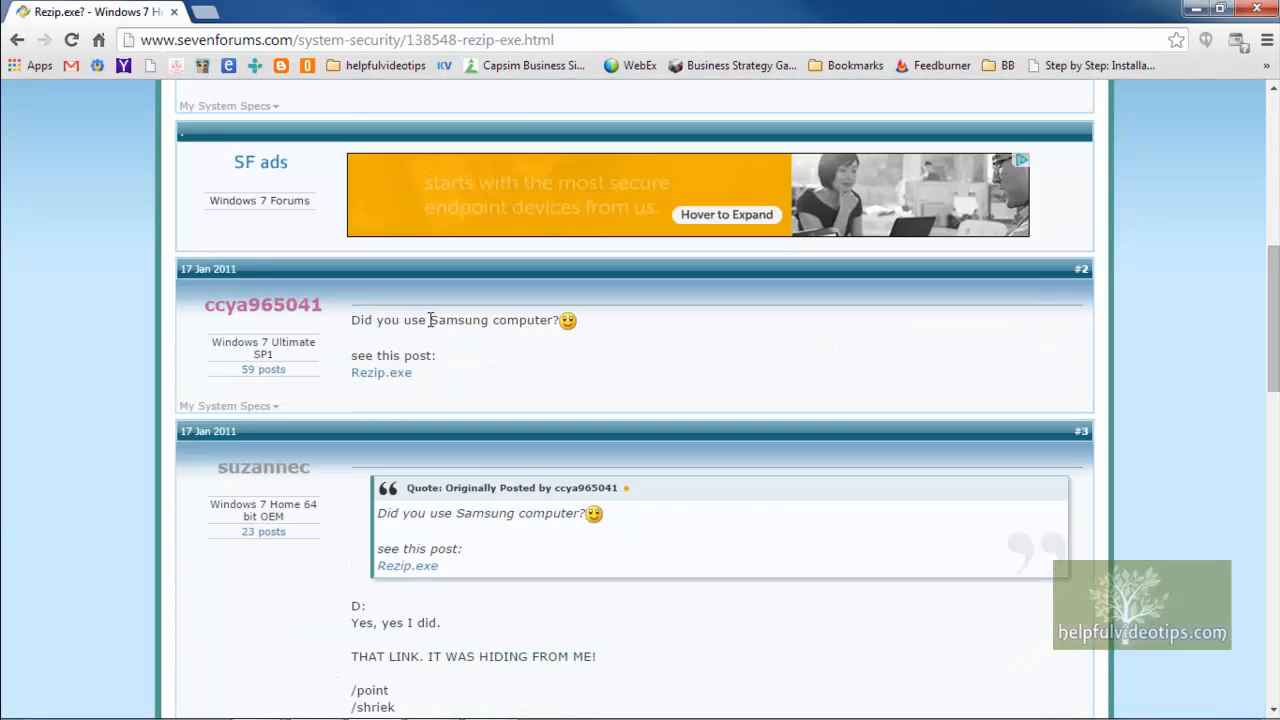
pyautogui.moveTo(429, 320); pyautogui.dragTo(489, 316)
pyautogui.scroll(-8, 712, 360)
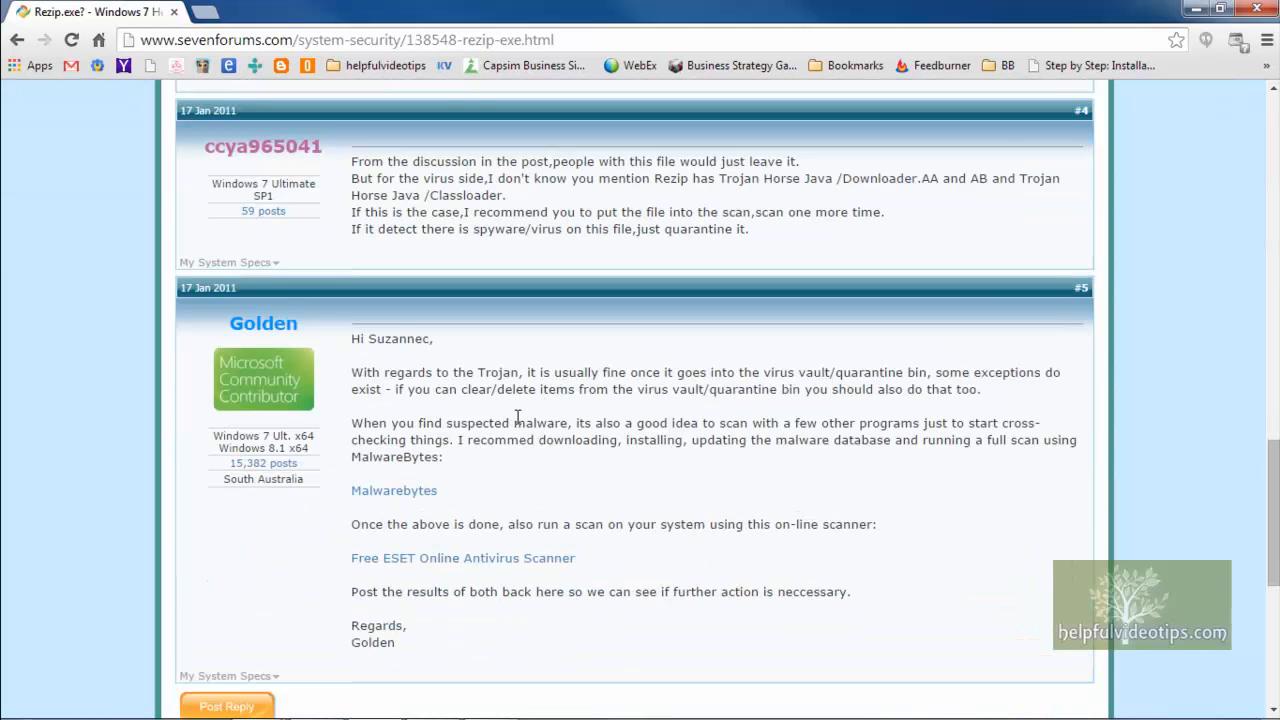
pyautogui.scroll(-5, 587, 434)
pyautogui.scroll(14, 587, 434)
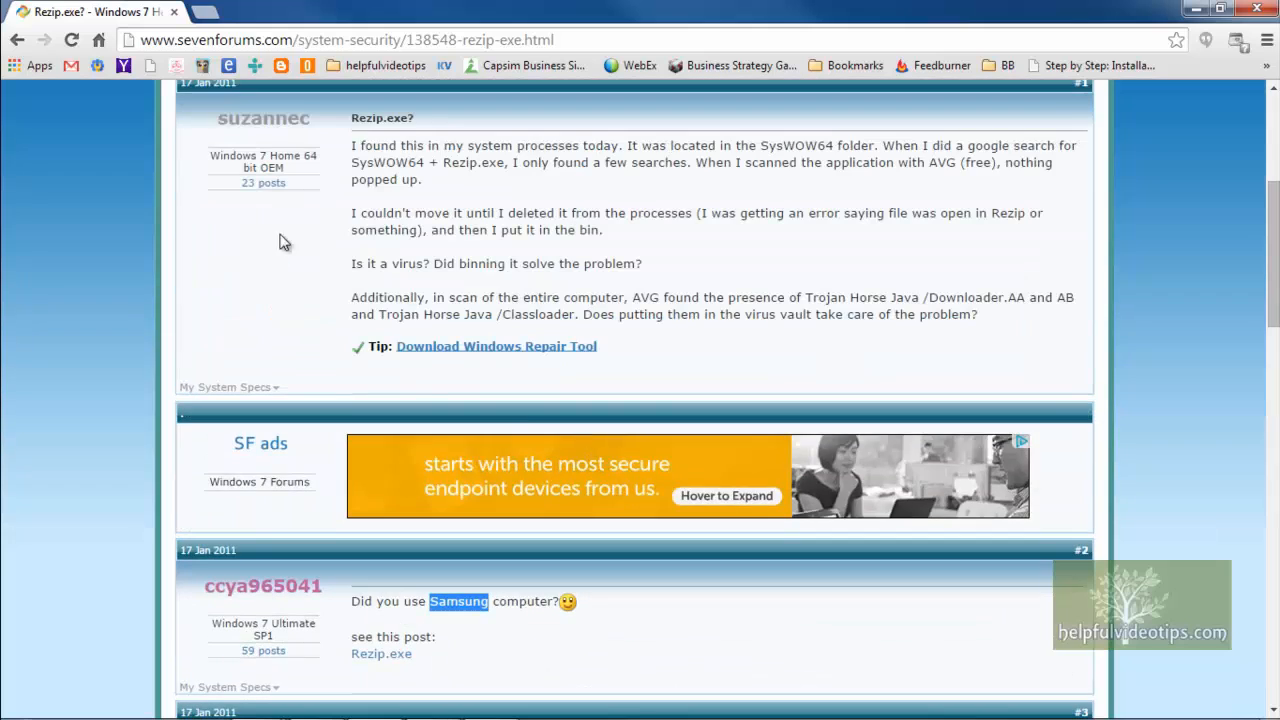
# - Go back to the search results, open the ProcessChecker page about Rezip.exe and read its description, removal advice and list of instances
pyautogui.click(17, 41)
pyautogui.scroll(-3, 309, 388)
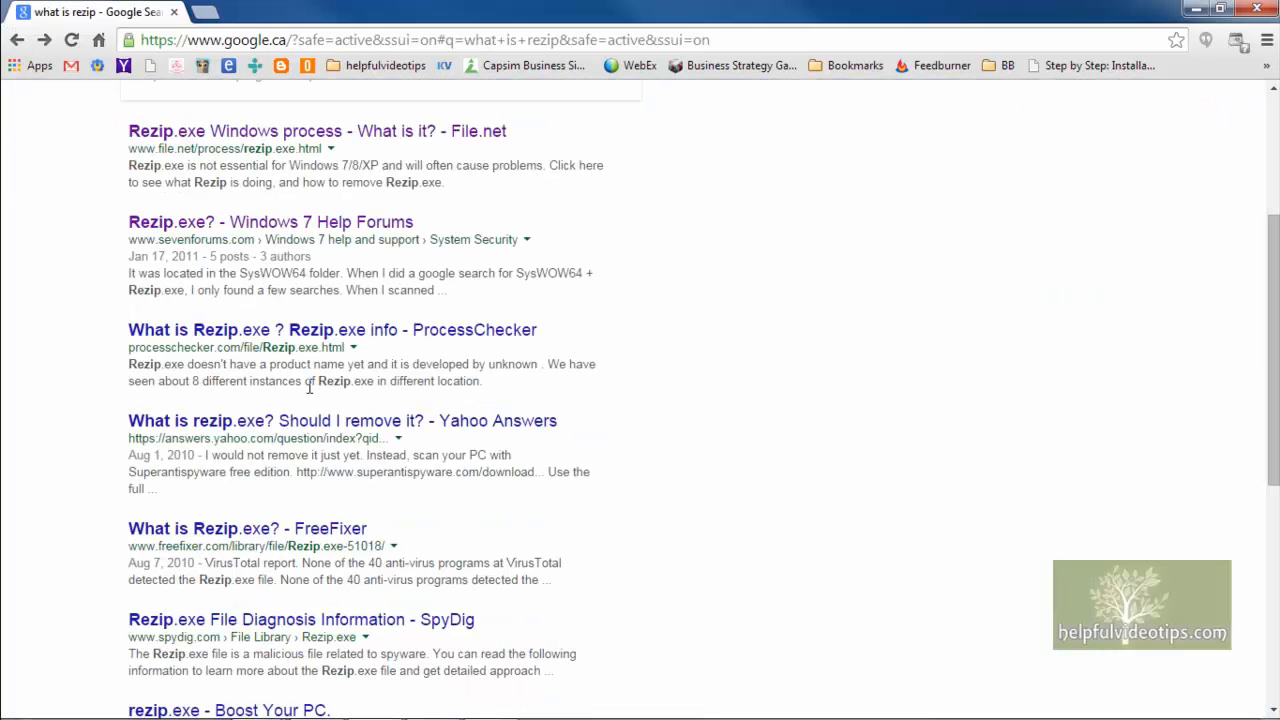
pyautogui.click(238, 333)
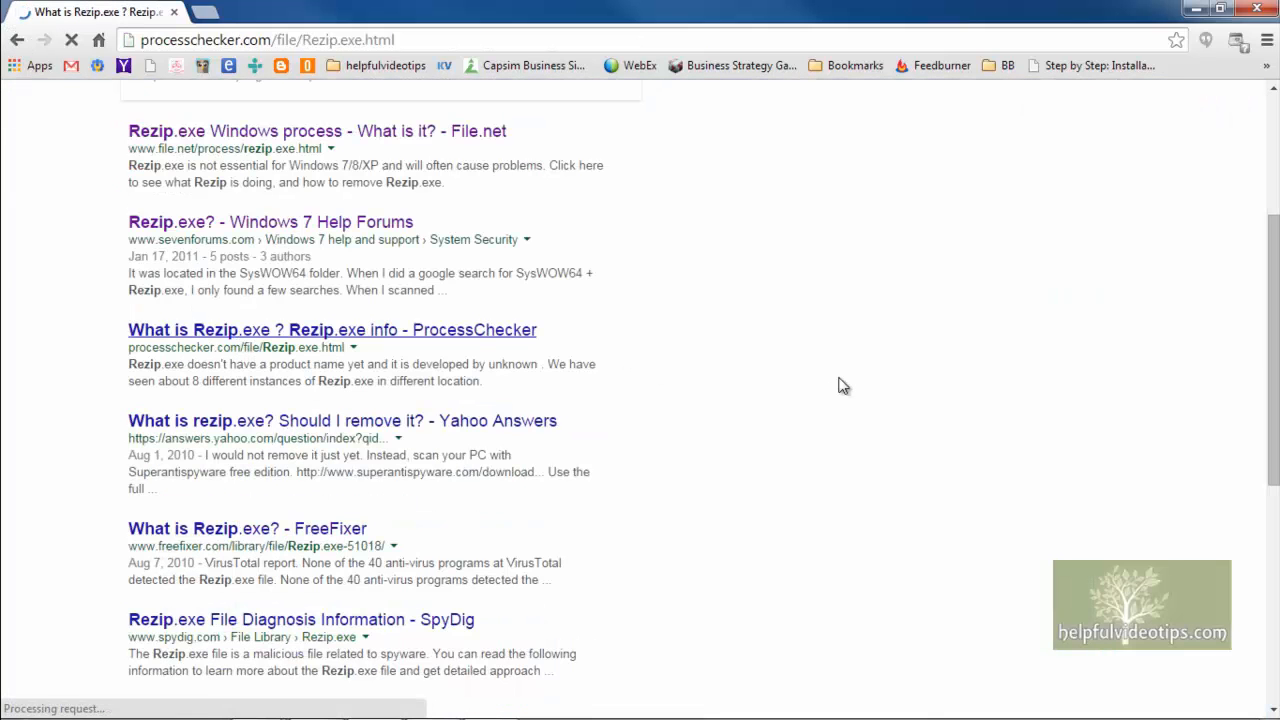
pyautogui.scroll(-2, 757, 306)
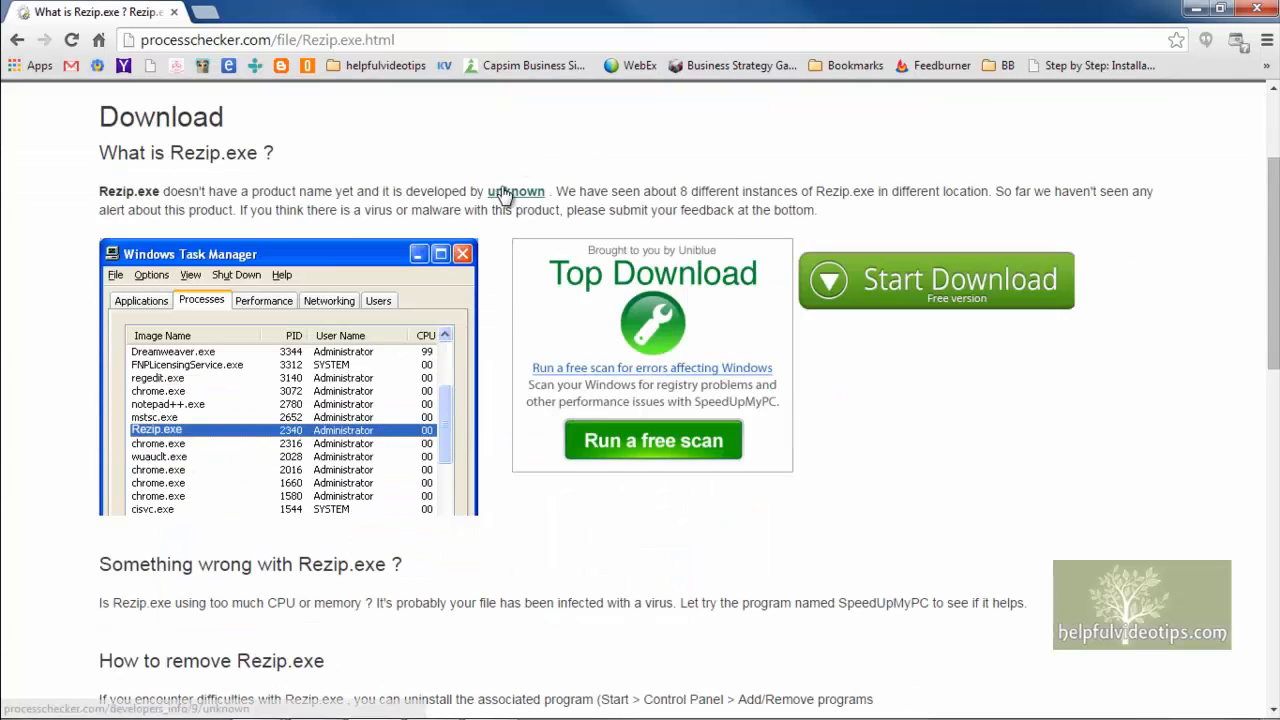
pyautogui.scroll(-2, 541, 414)
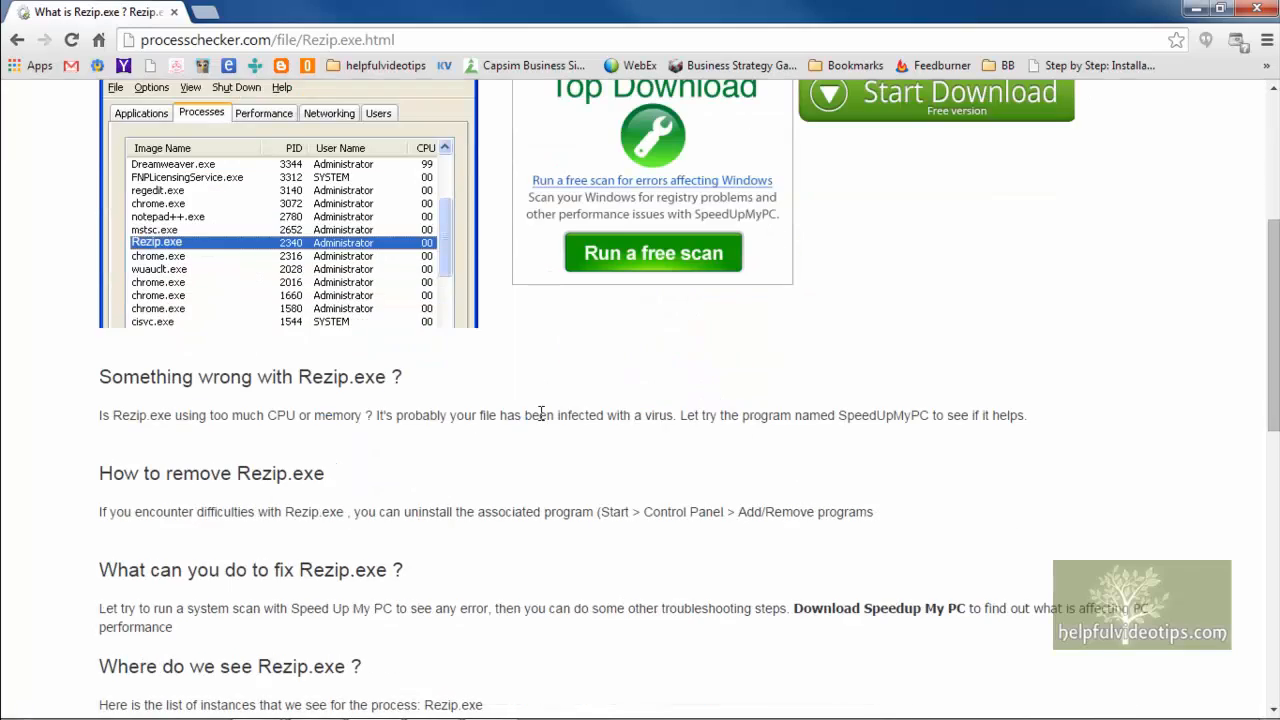
pyautogui.scroll(-5, 573, 393)
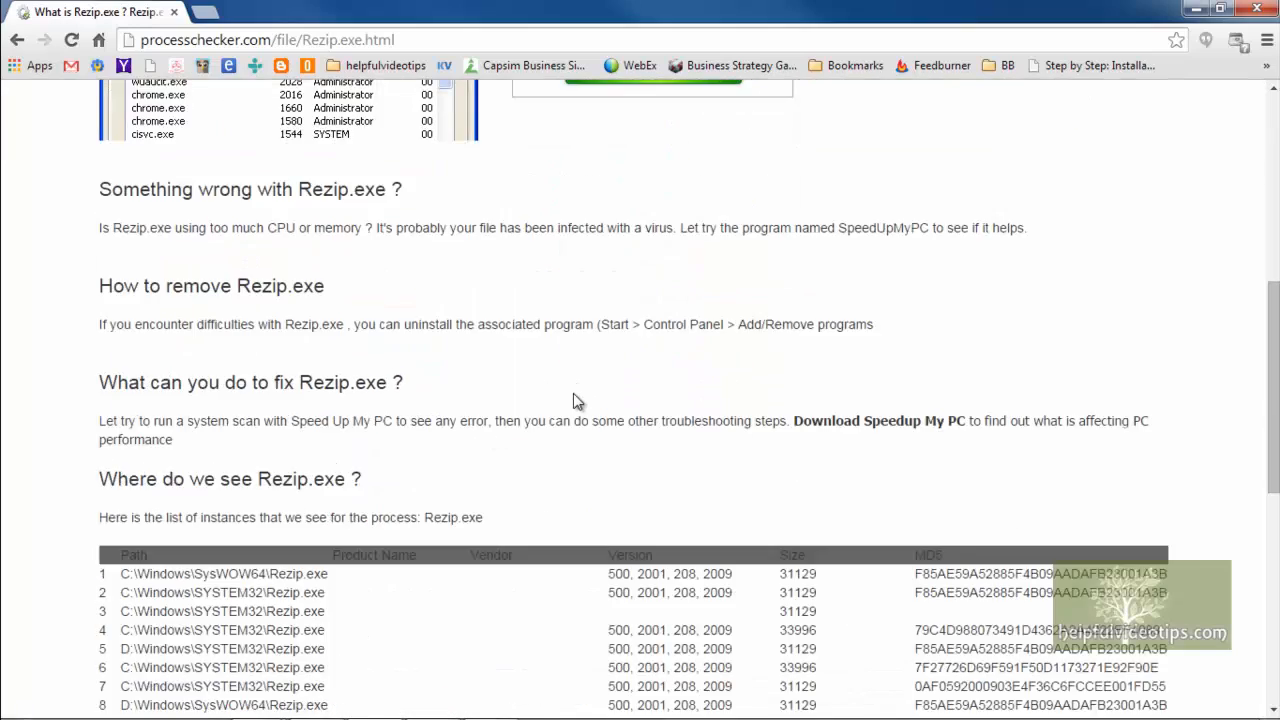
pyautogui.scroll(10, 573, 393)
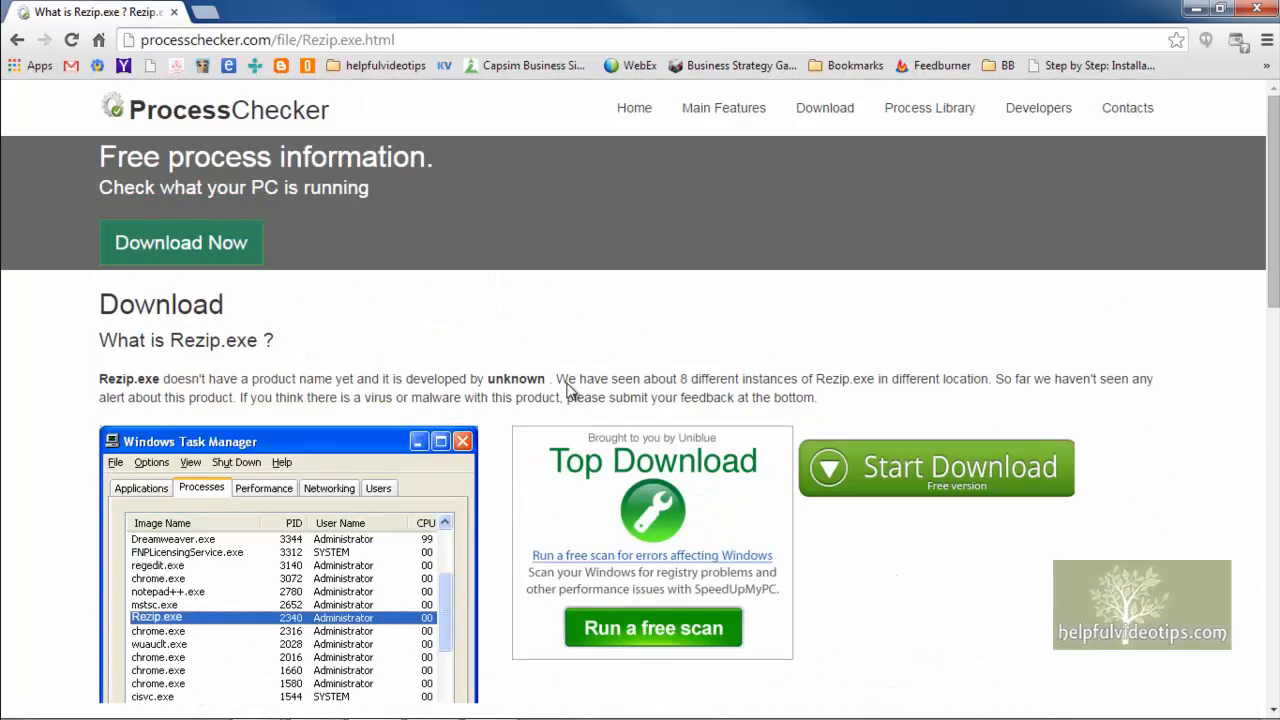
pyautogui.scroll(-11, 1086, 429)
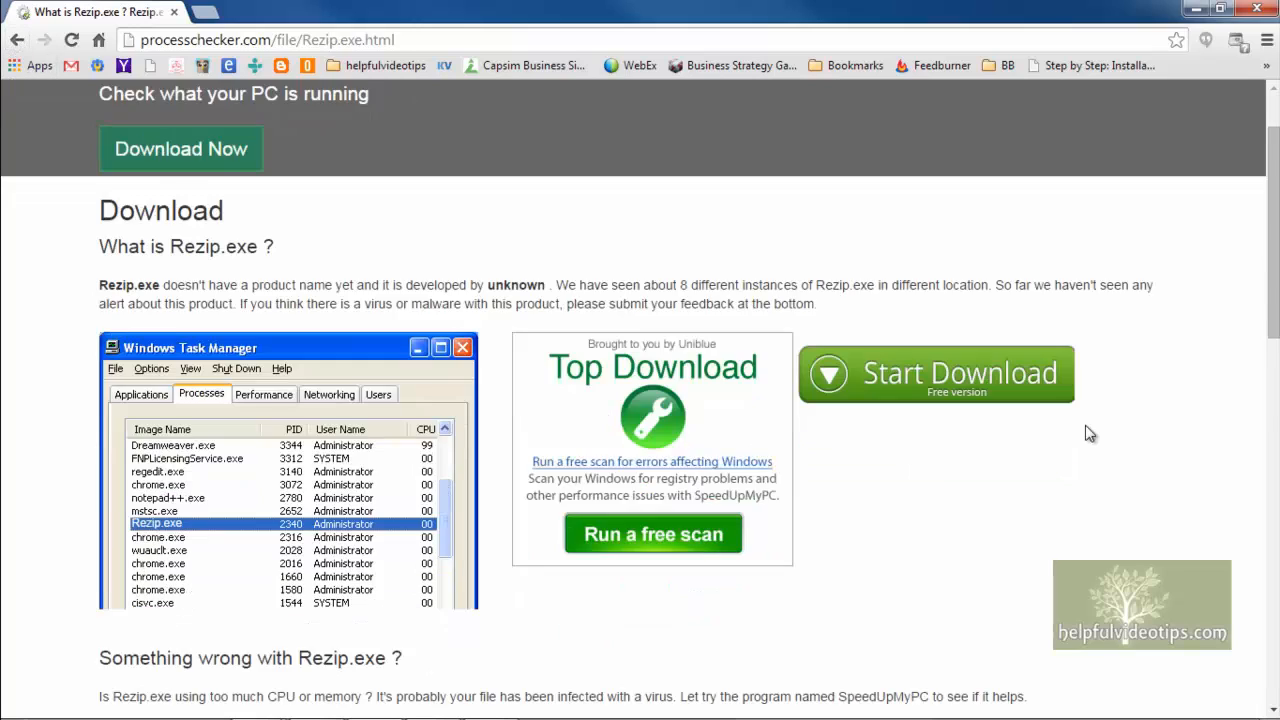
pyautogui.scroll(9, 680, 449)
pyautogui.scroll(2, 677, 441)
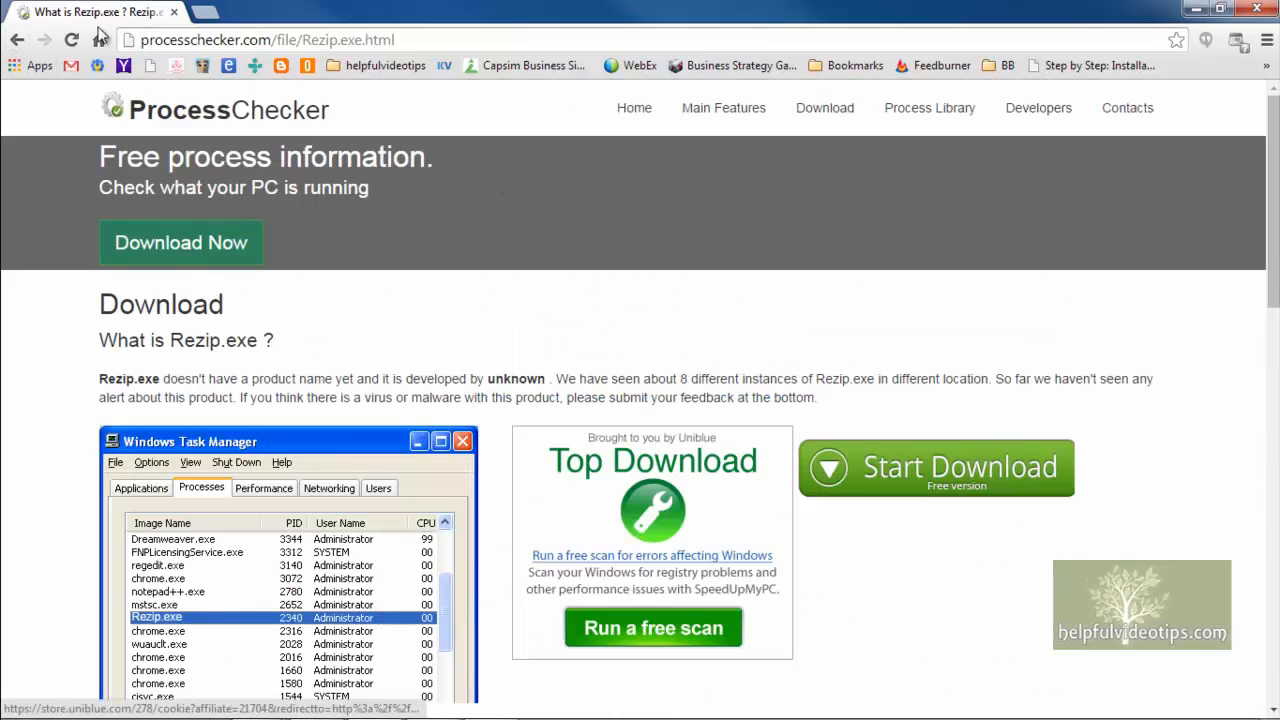
# - Leave the ProcessChecker page, then re-enable the Capture Device Service in System Configuration and accept the change
pyautogui.click(17, 40)
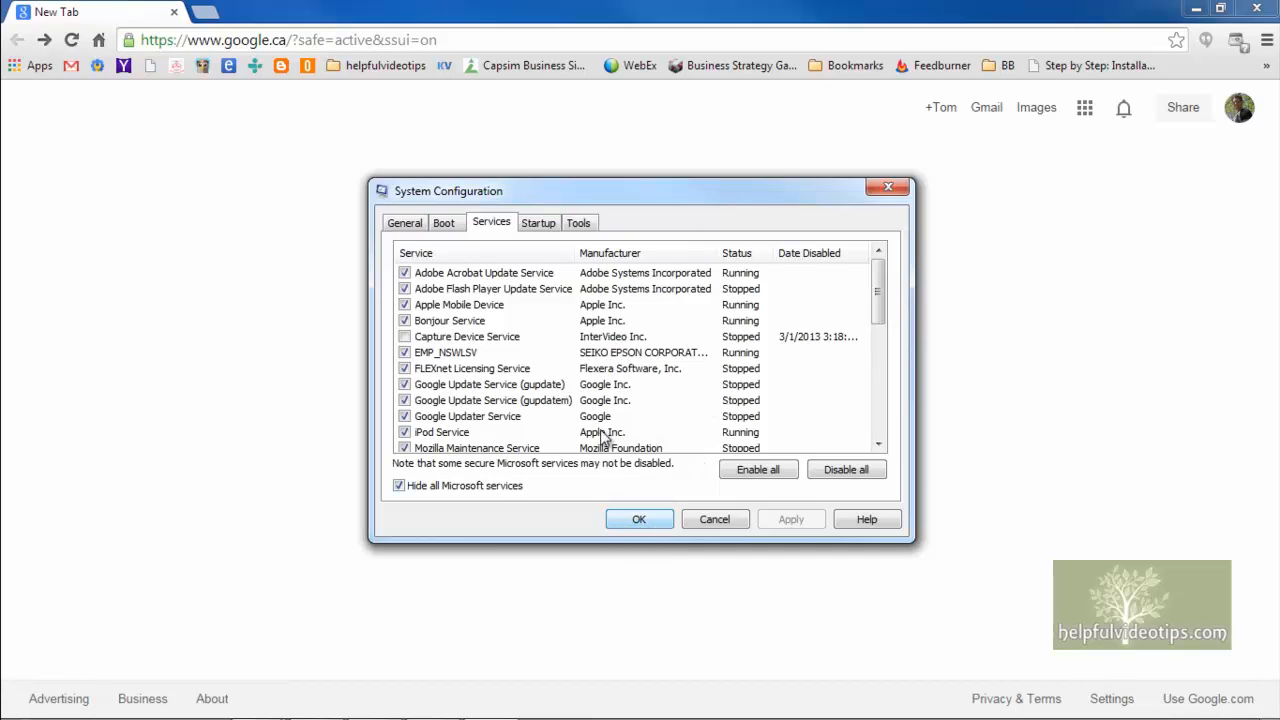
pyautogui.click(405, 338)
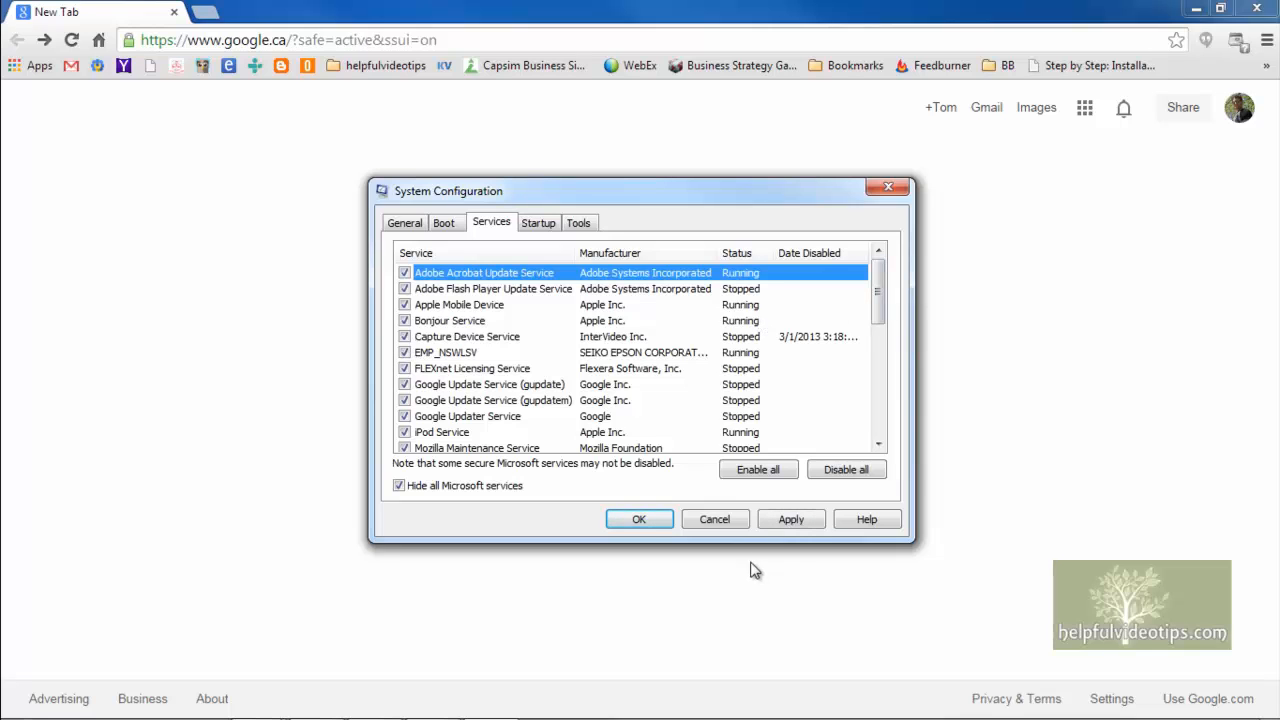
pyautogui.click(643, 521)
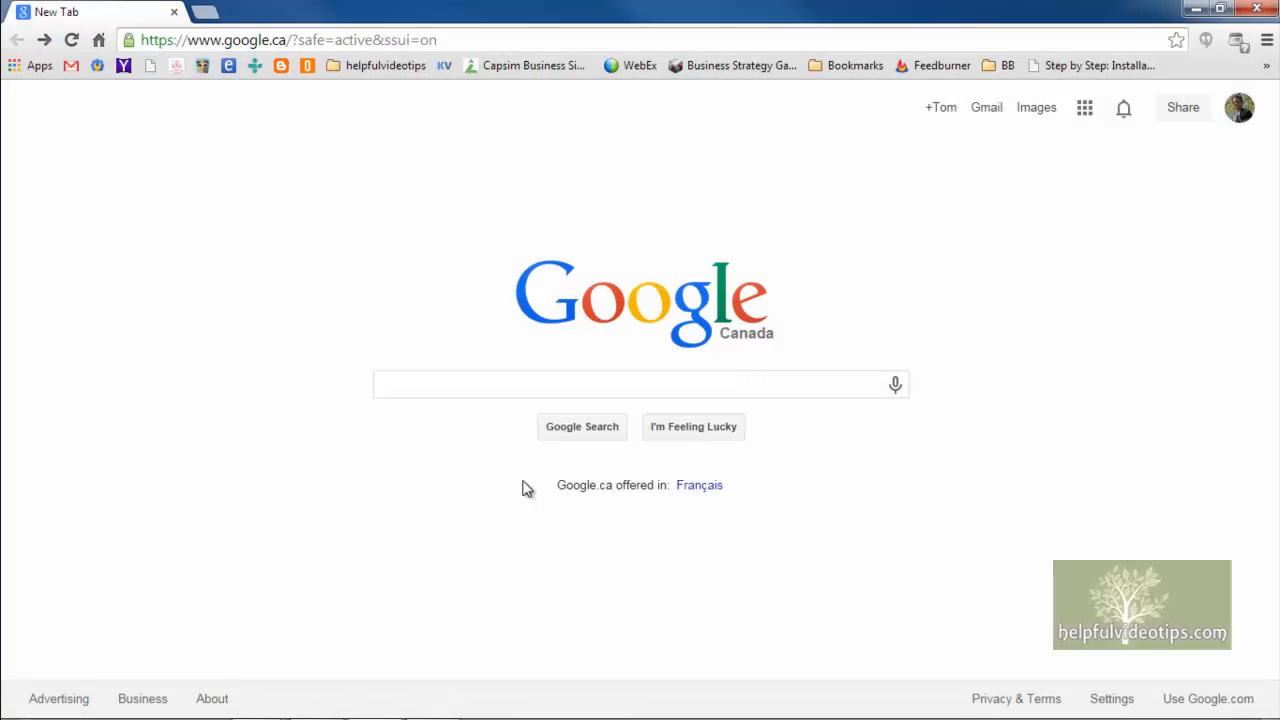
# - Open System Configuration from the Administrative Tools in Control Panel
pyautogui.moveTo(30, 712)
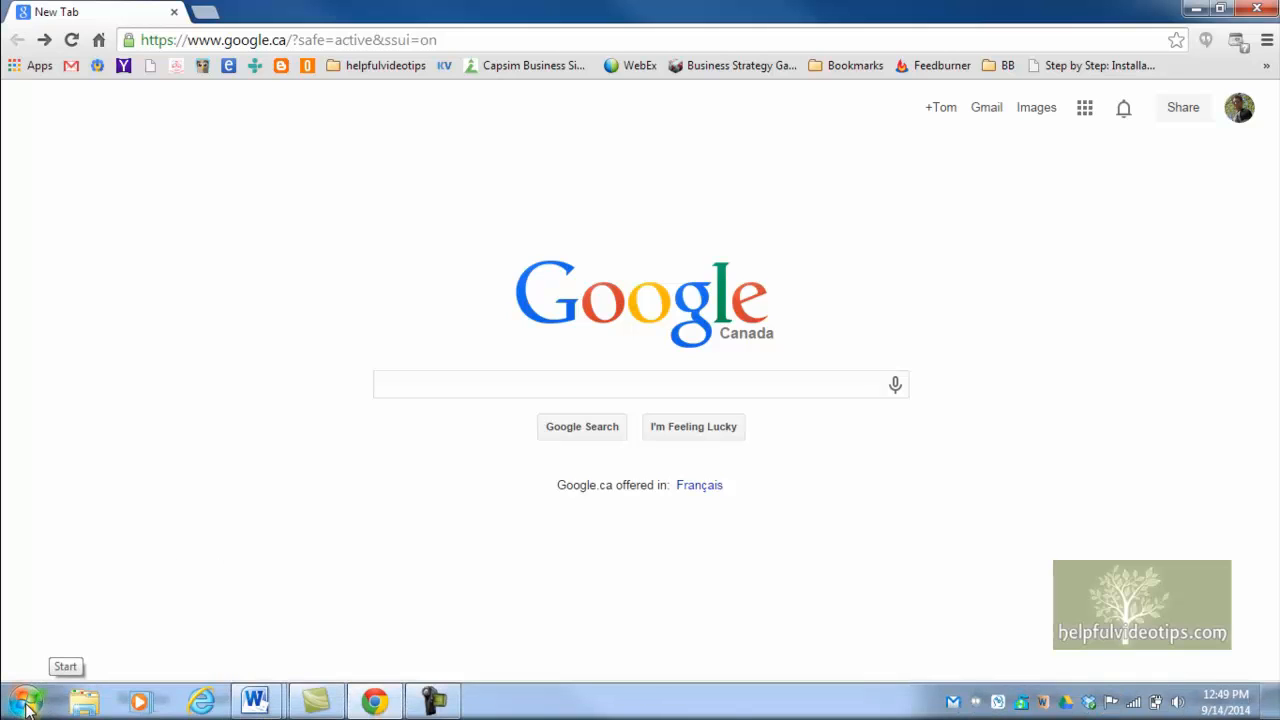
pyautogui.click(29, 708)
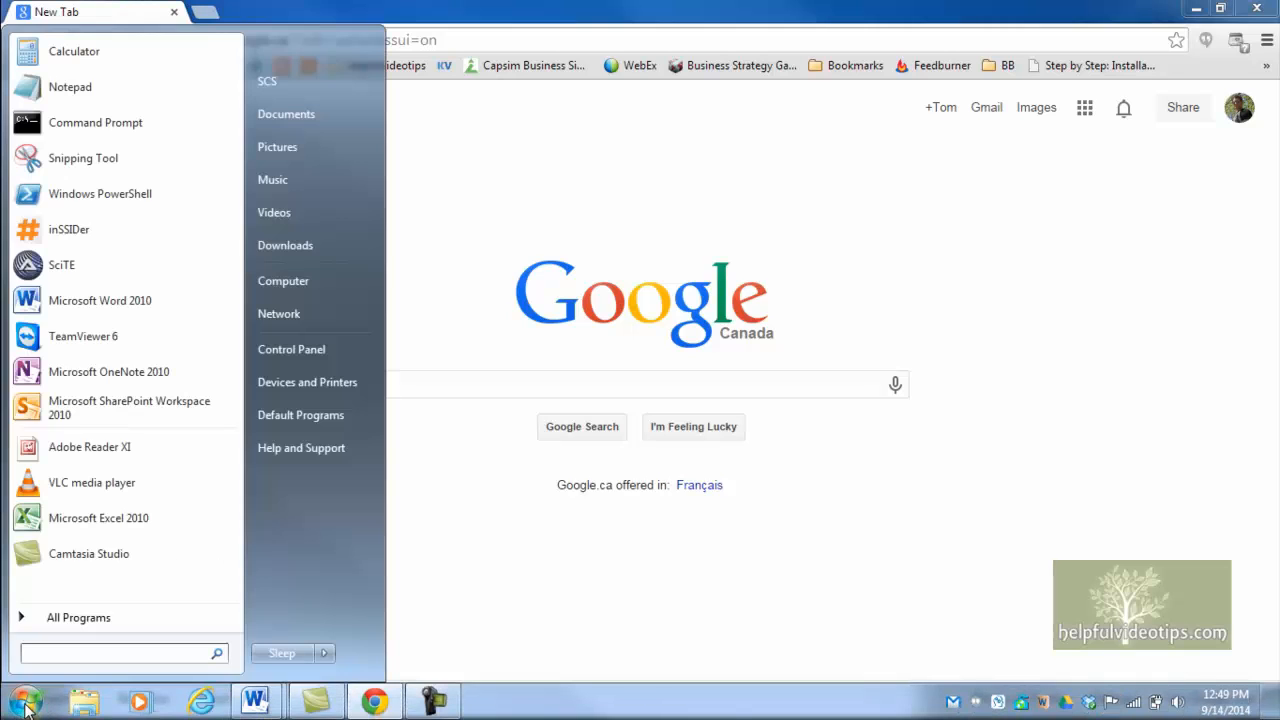
pyautogui.click(331, 350)
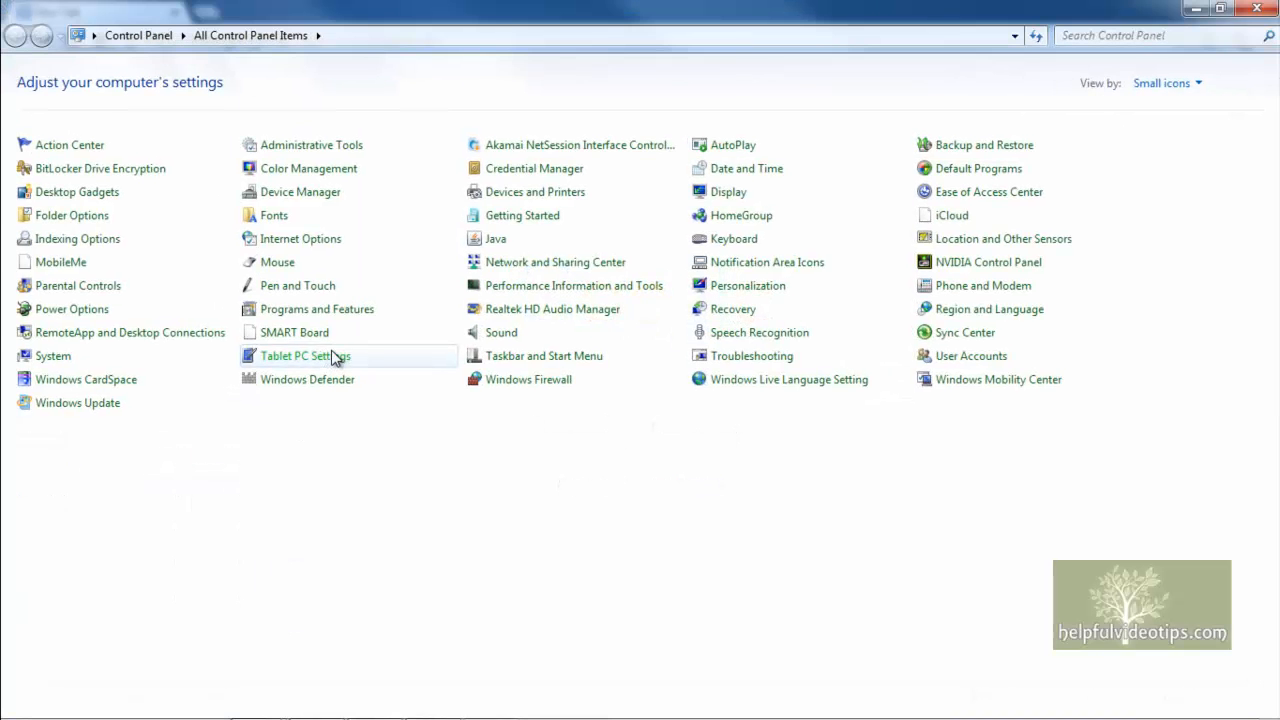
pyautogui.click(311, 150)
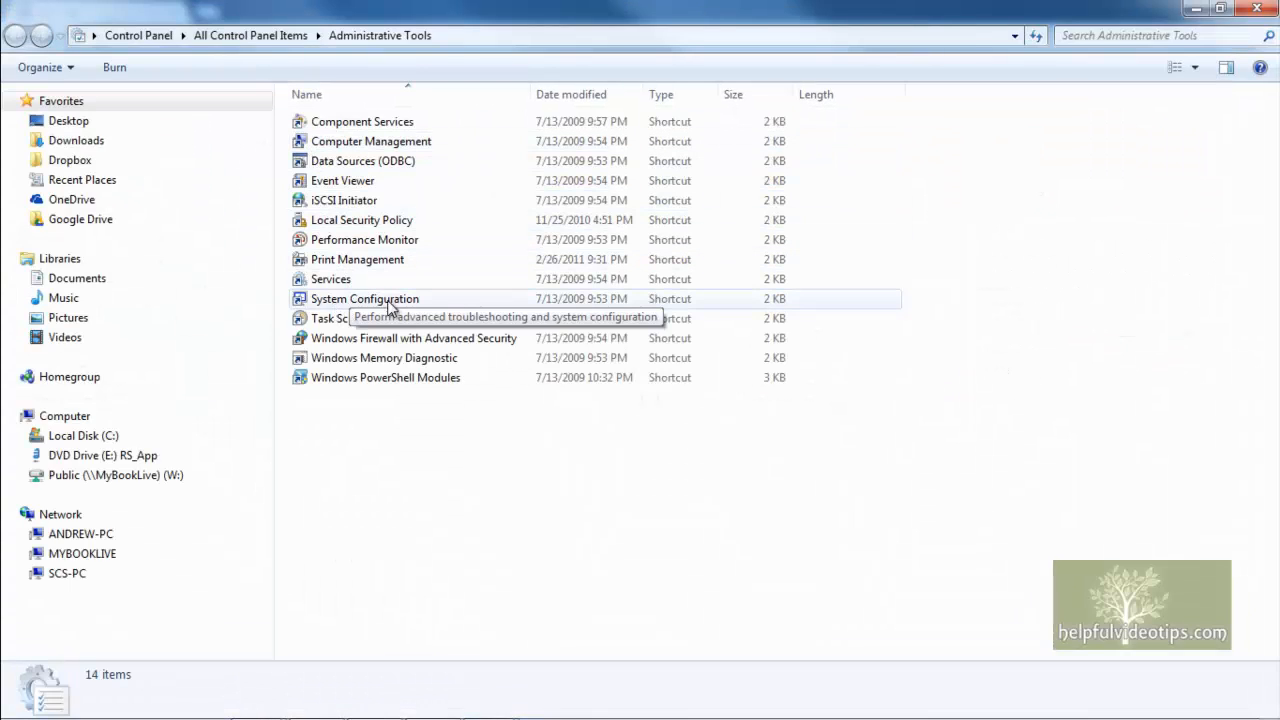
pyautogui.doubleClick(349, 300)
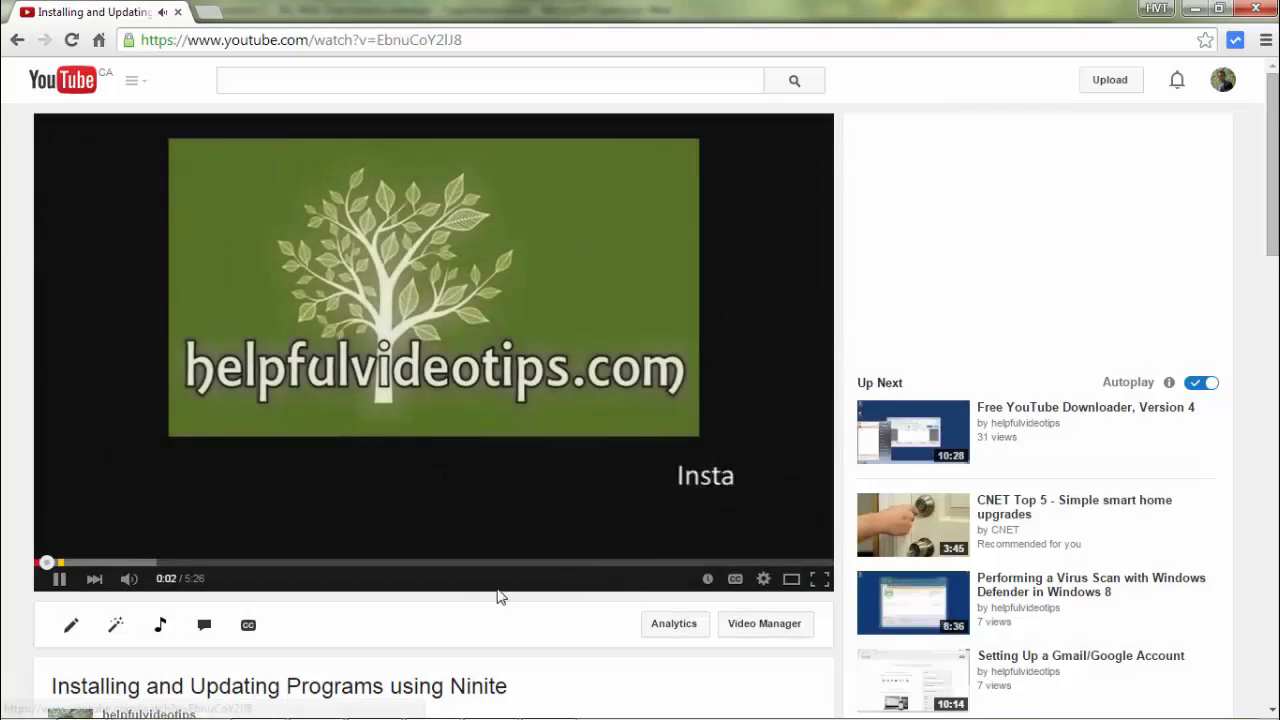
# - Expand the full description of the YouTube video "Installing and Updating Programs using Ninite" to show its show notes link
pyautogui.scroll(-5, 470, 610)
pyautogui.click(434, 636)
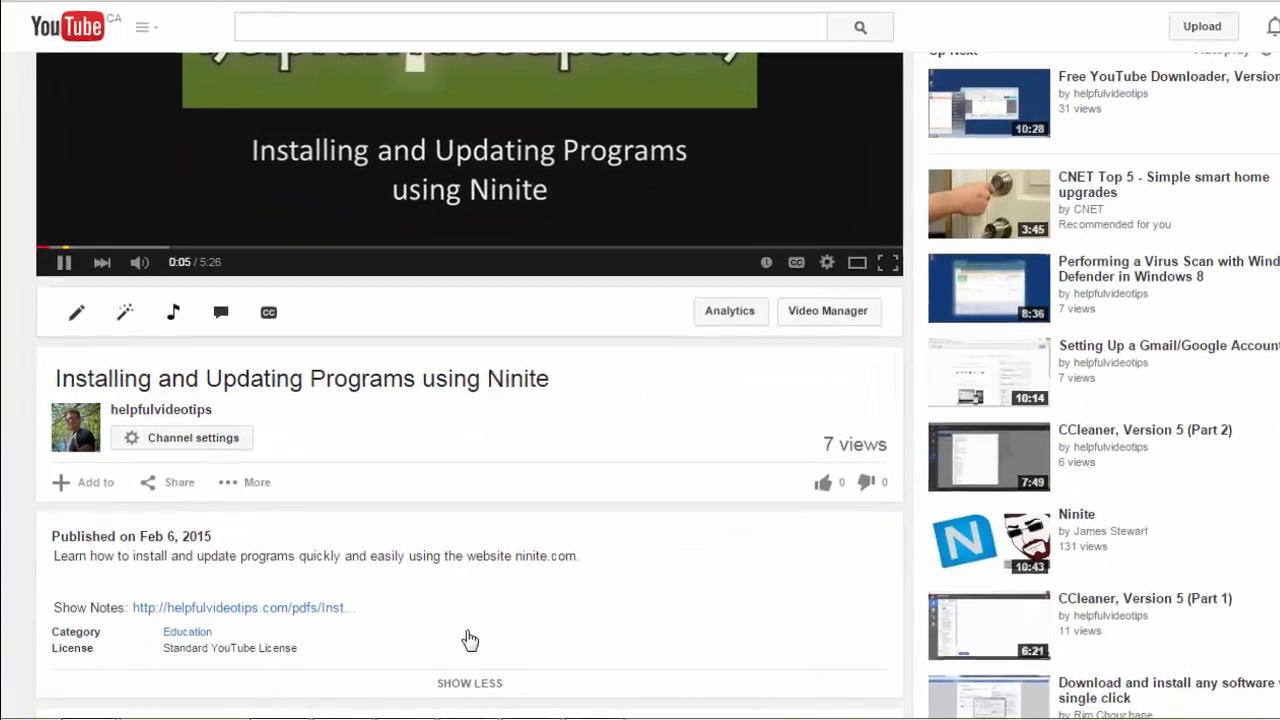